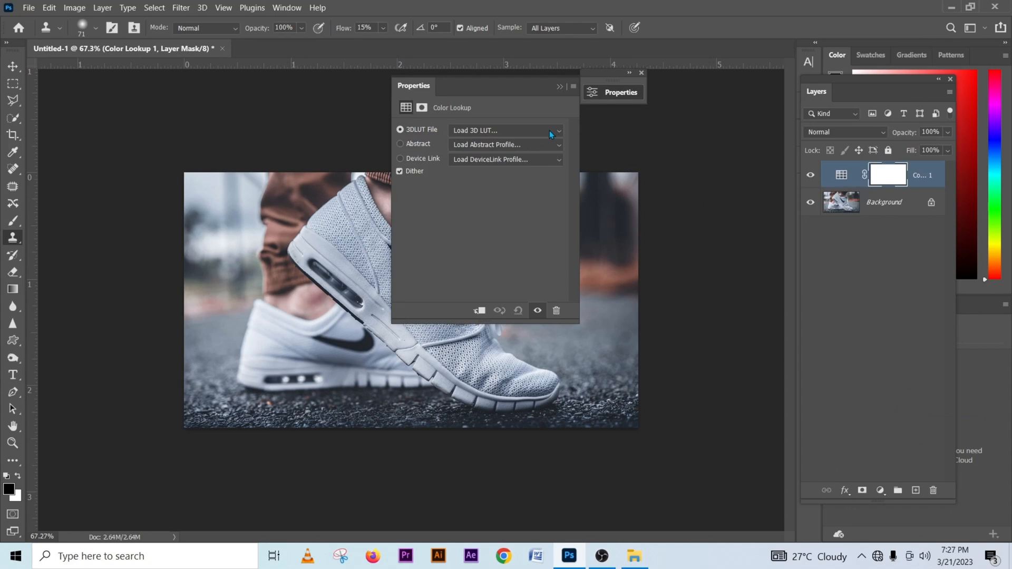
Apply the NightFromDay.CUBE 3D LUT to the Color Lookup adjustment and toggle the layer's visibility to compare before and after.
left_click(551, 131)
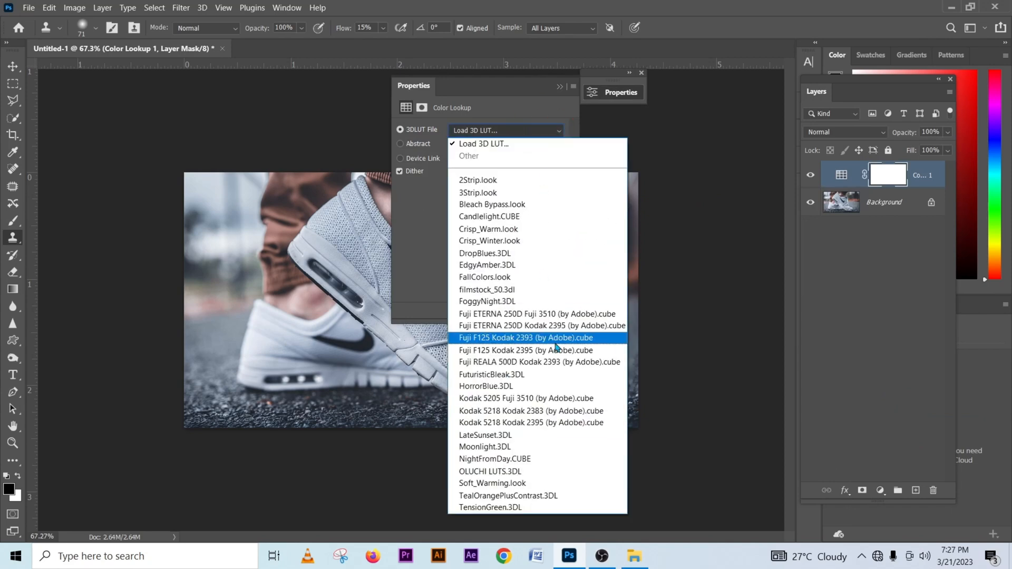
left_click(502, 460)
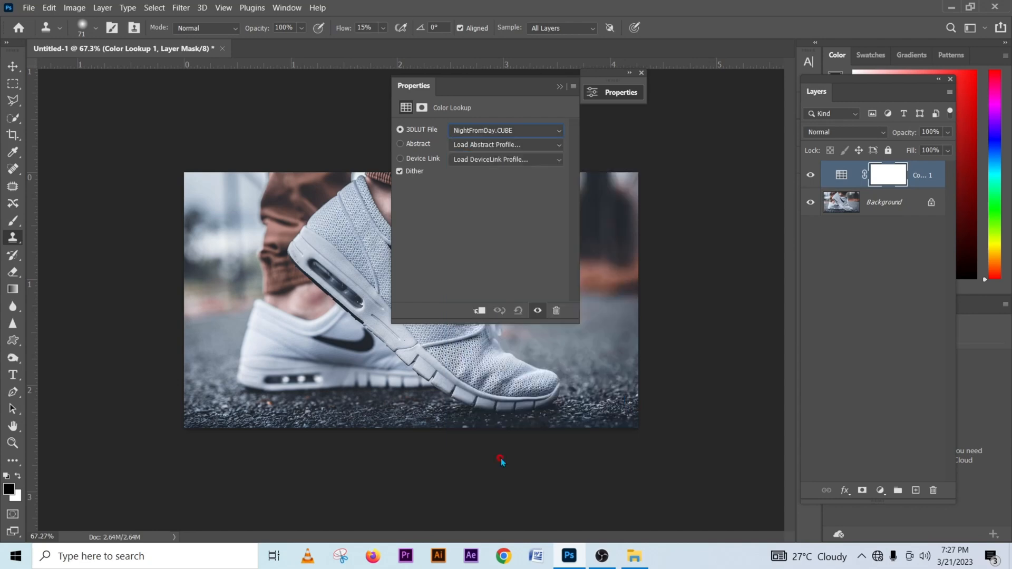
left_click(559, 88)
left_click(812, 178)
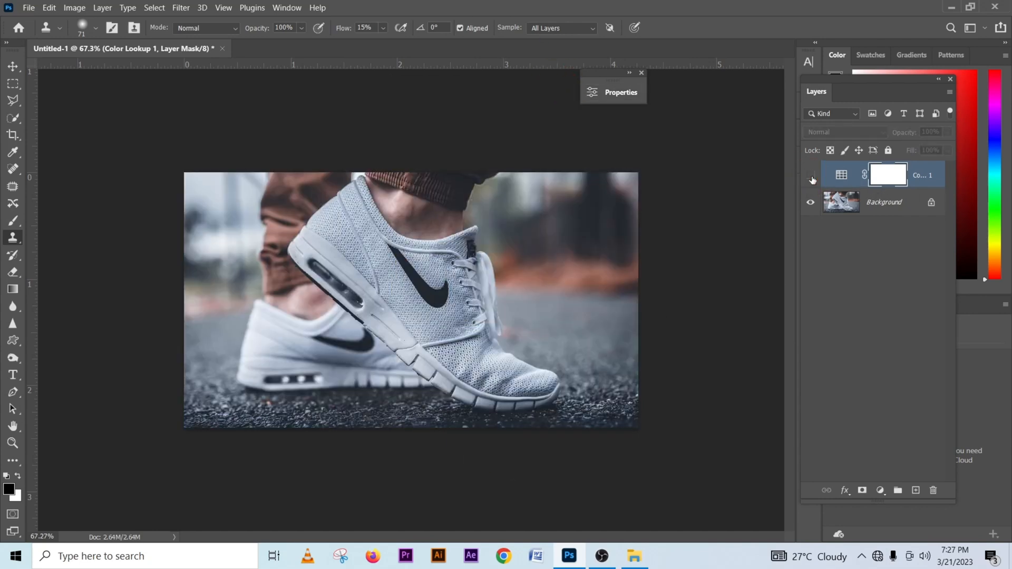
left_click(812, 179)
left_click(813, 179)
left_click(813, 179)
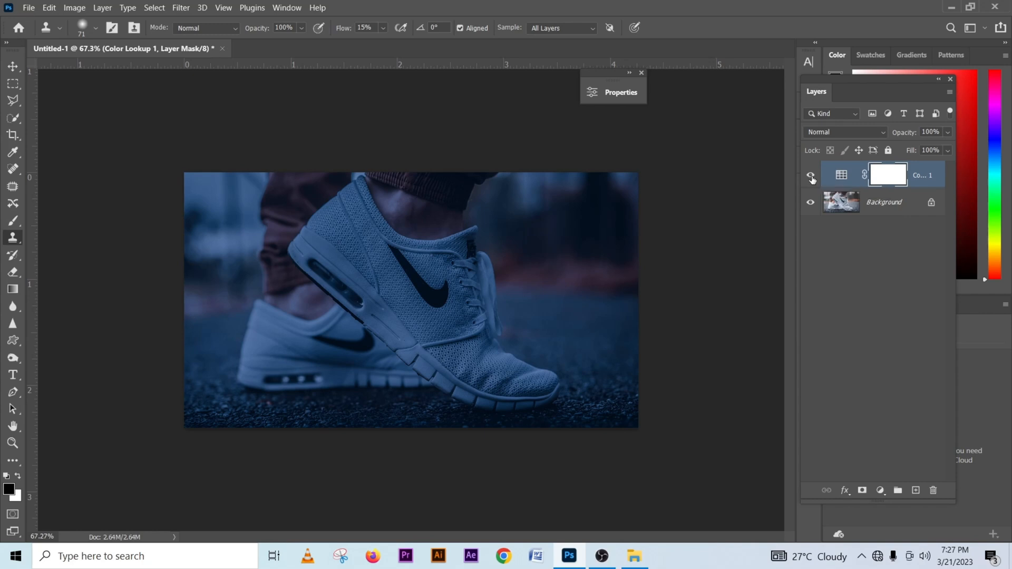
Add a white (ffffff) Solid Color fill layer above the Color Lookup layer and invert its layer mask.
left_click(881, 490)
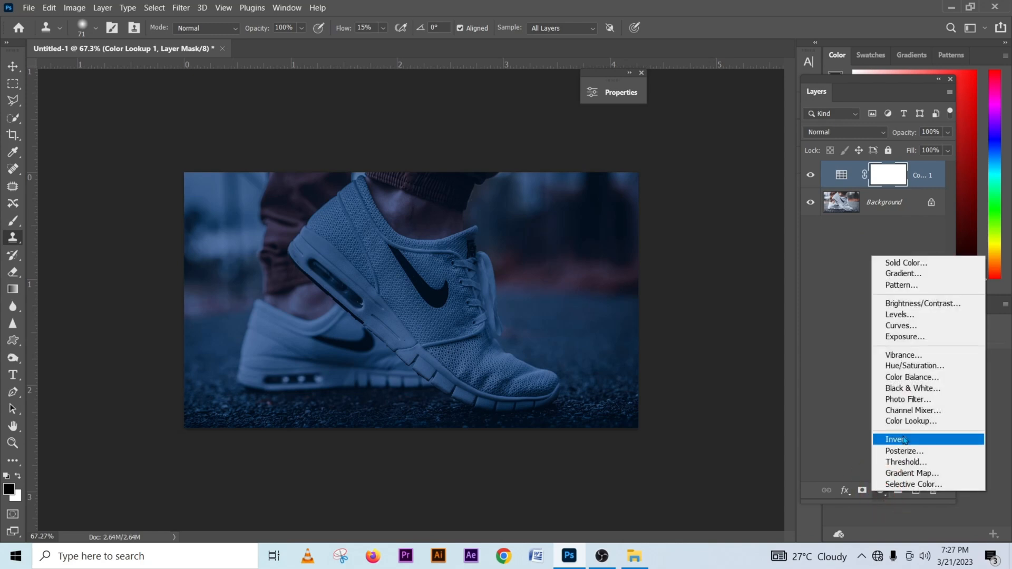
left_click(904, 264)
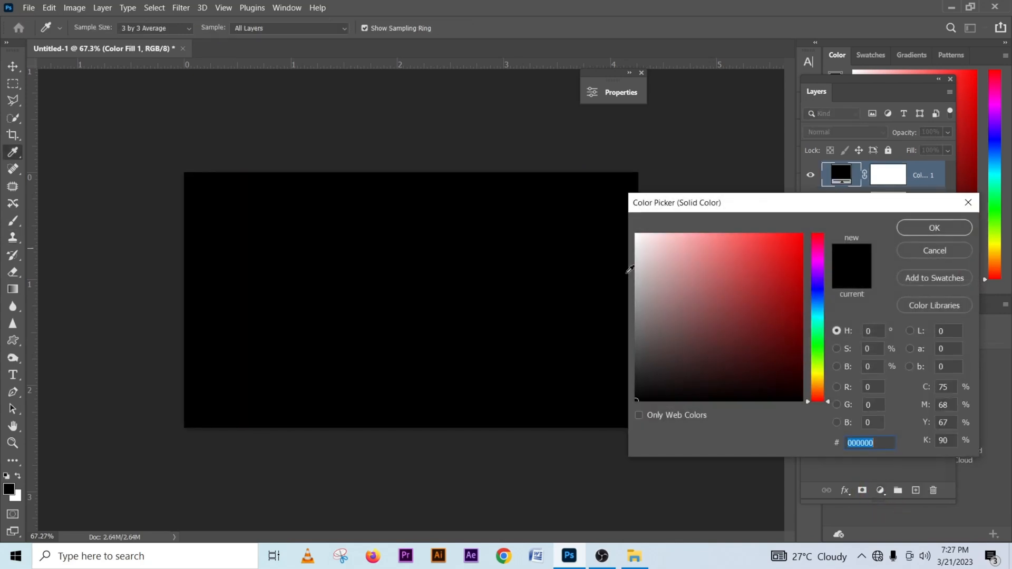
left_click(637, 235)
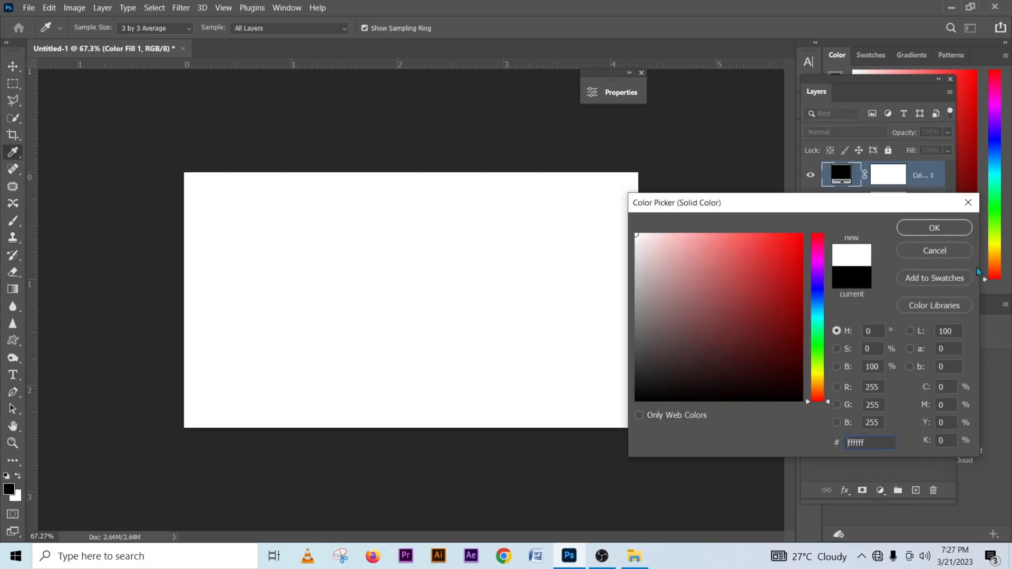
left_click(934, 228)
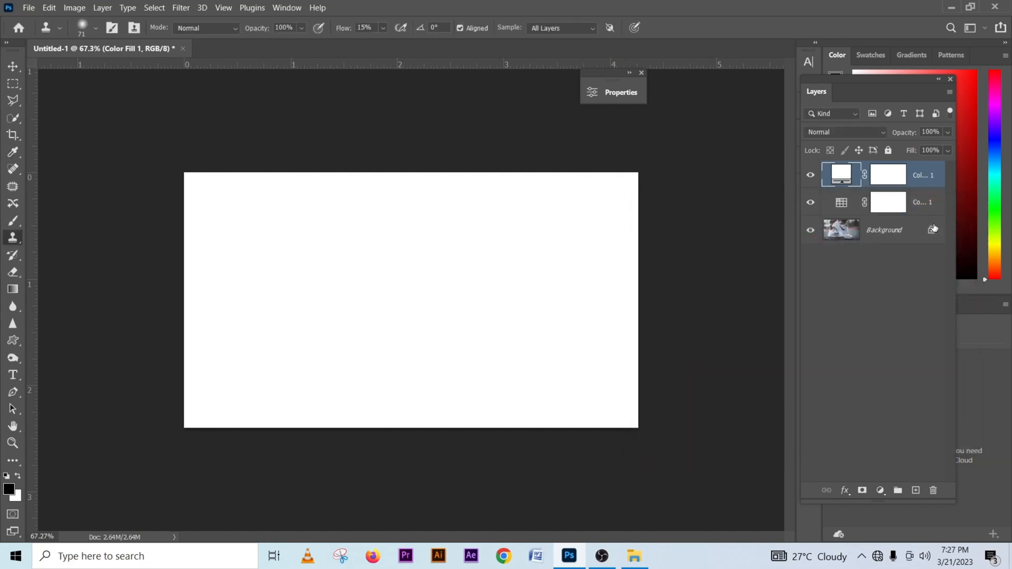
left_click(894, 180)
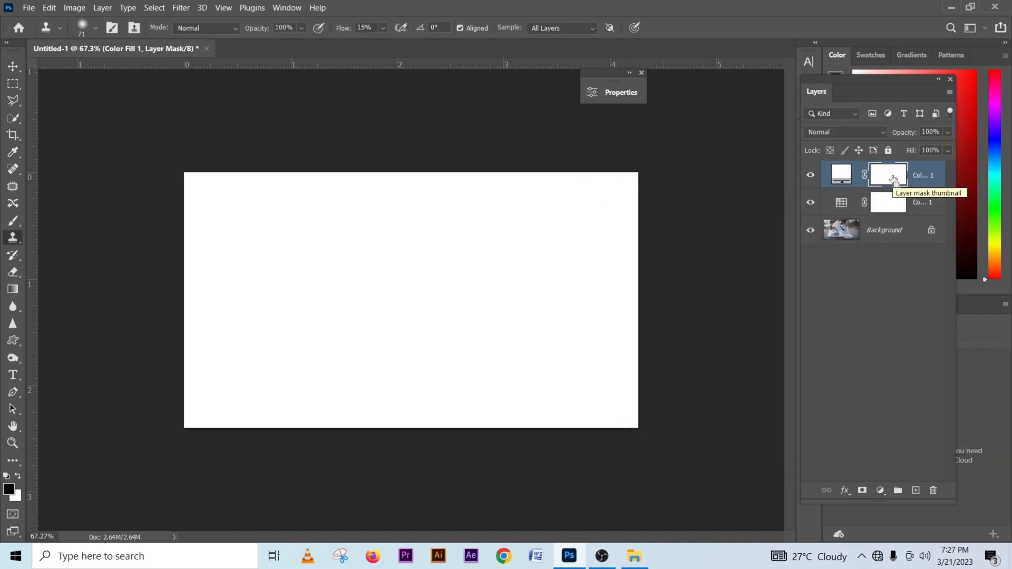
key("ctrl+i")
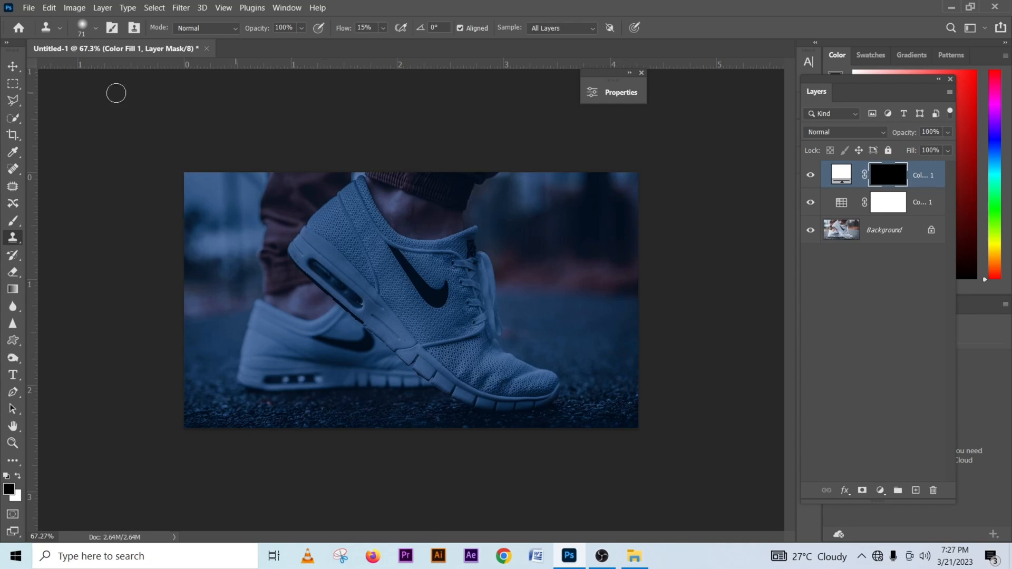
Activate the Polygonal Lasso Tool for outlining the swoosh on the front shoe.
scroll(416, 299, "up", 5)
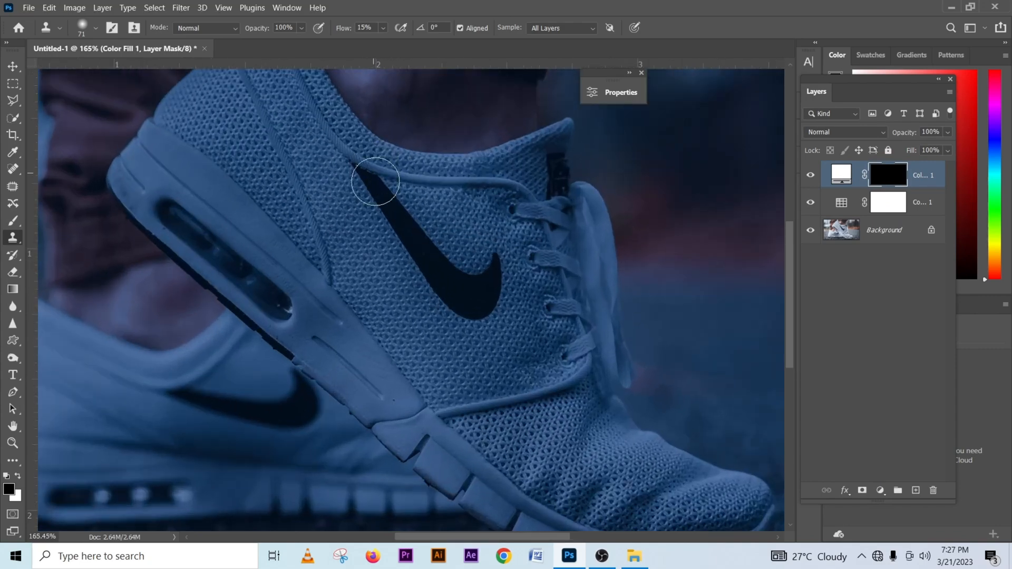
left_click_drag(334, 365, 334, 396)
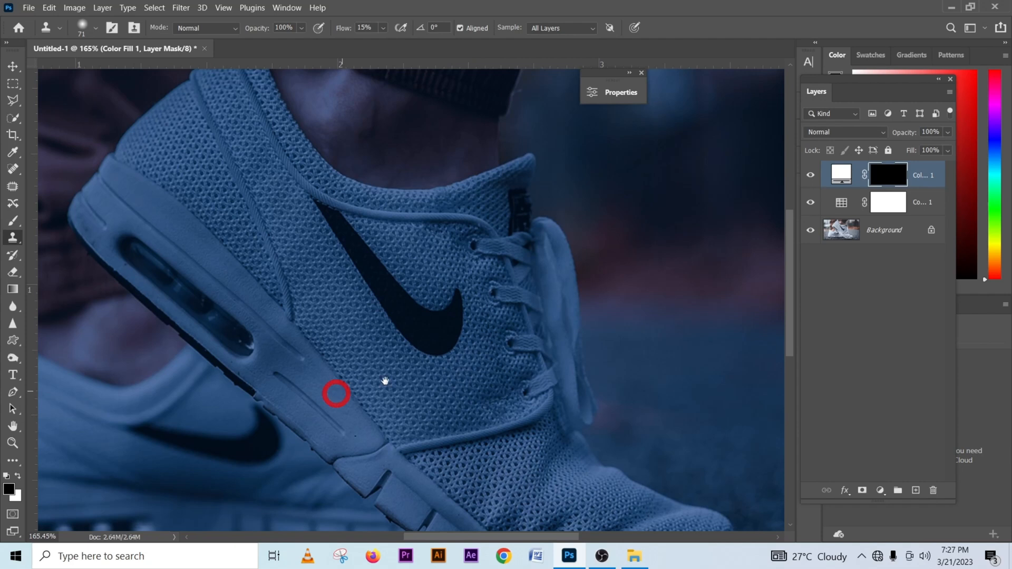
right_click(12, 101)
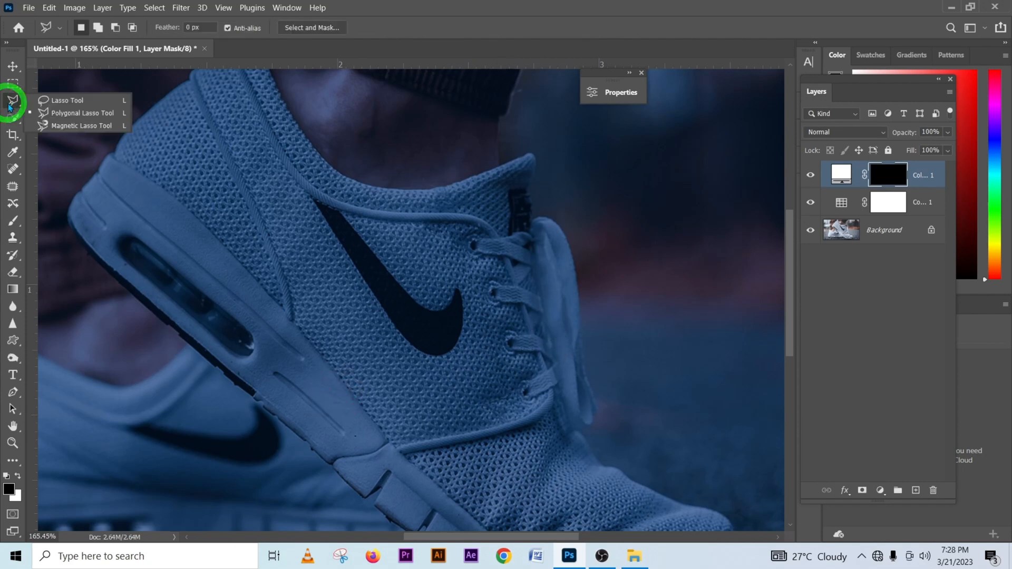
left_click(59, 114)
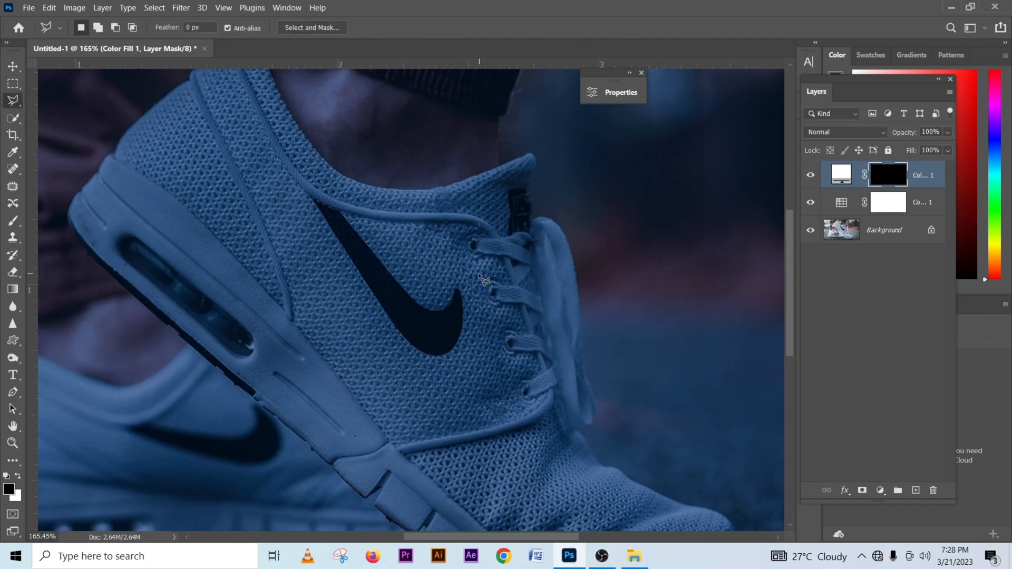
scroll(407, 300, "up", 10)
scroll(403, 298, "down", 2)
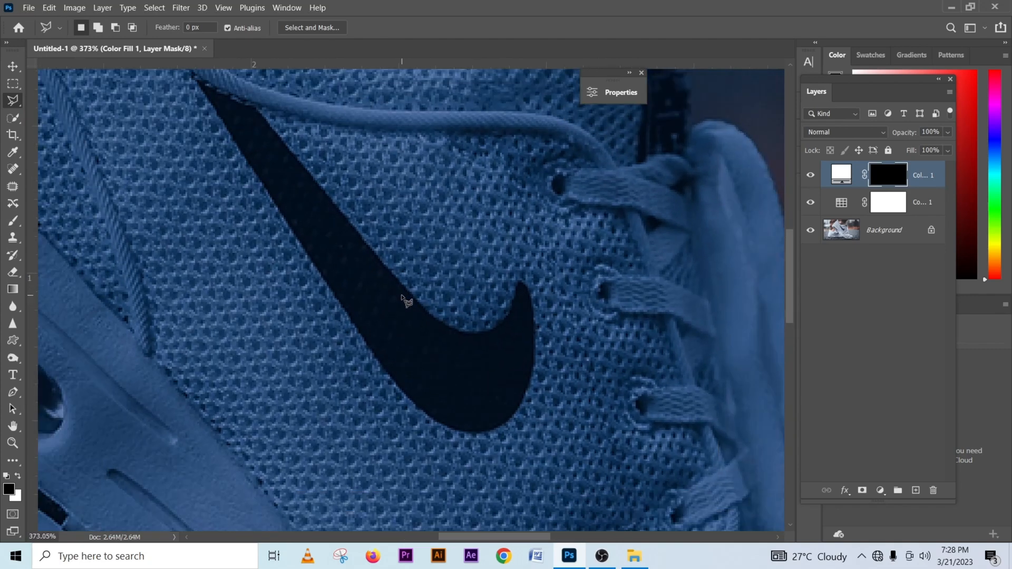
left_click_drag(374, 284, 428, 355)
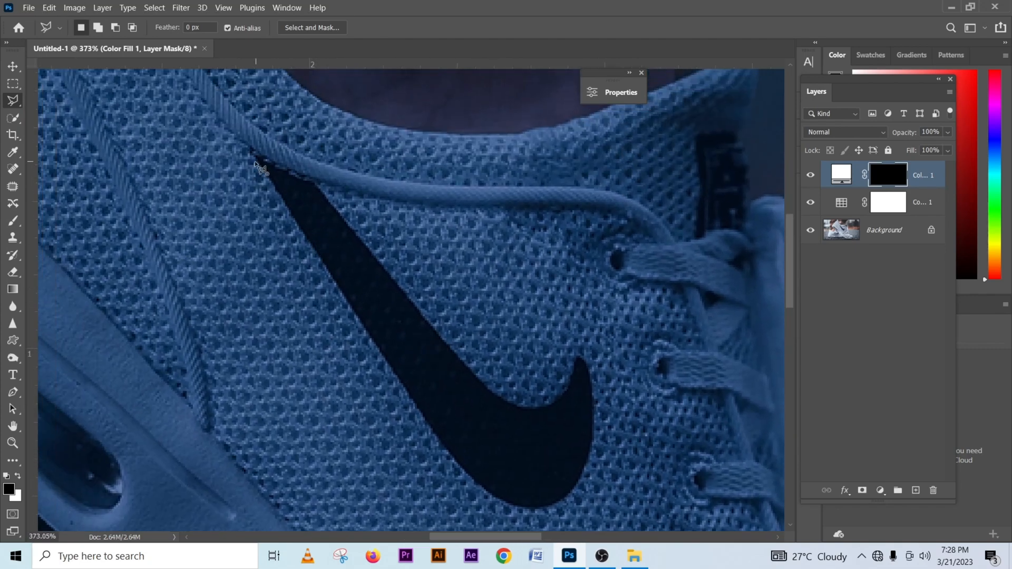
left_click(255, 162)
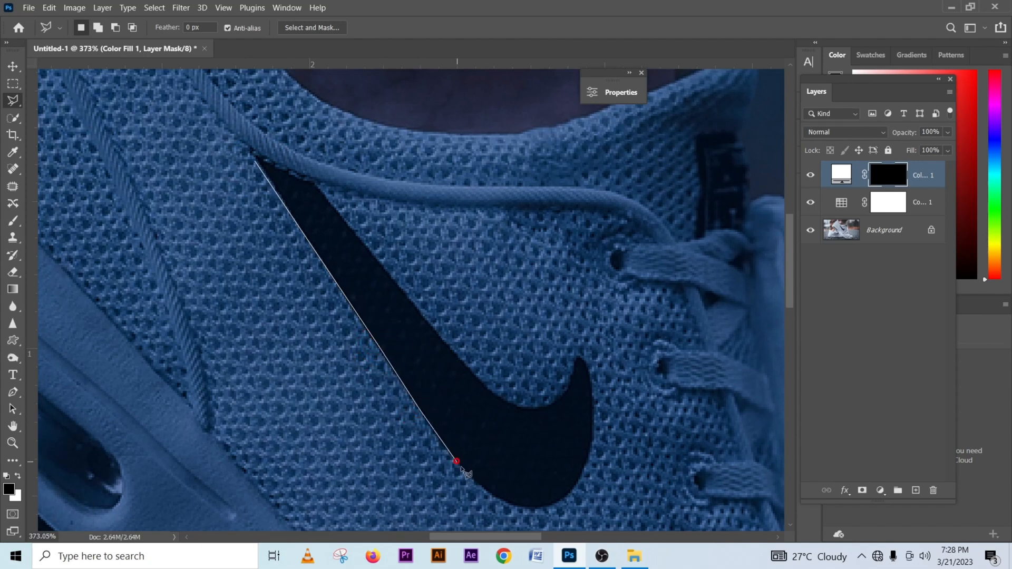
left_click(509, 504)
double_click(532, 508)
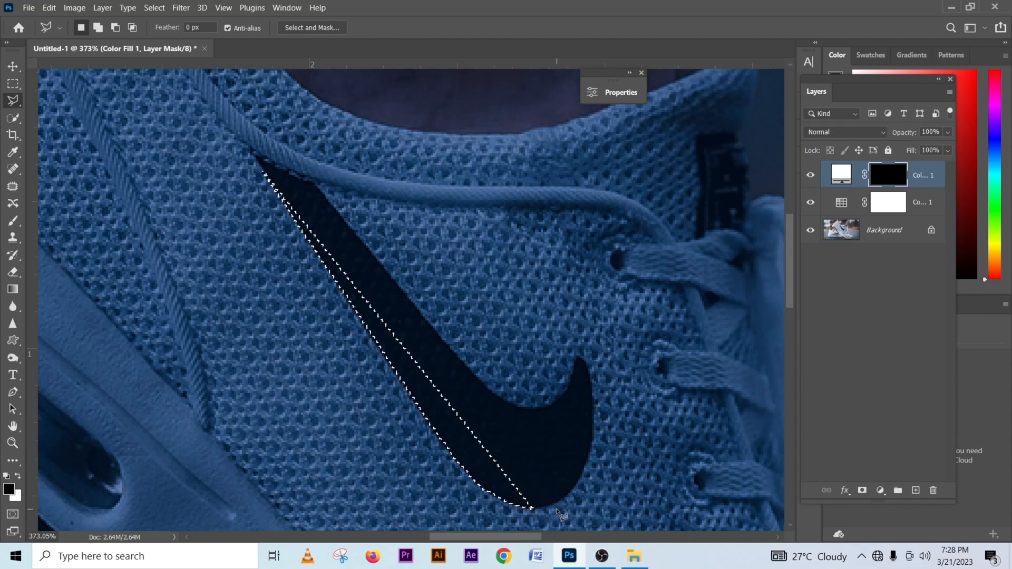
key("ctrl+d")
Trace a closed polygonal selection around the full outline of the black swoosh on the front shoe.
left_click(314, 186)
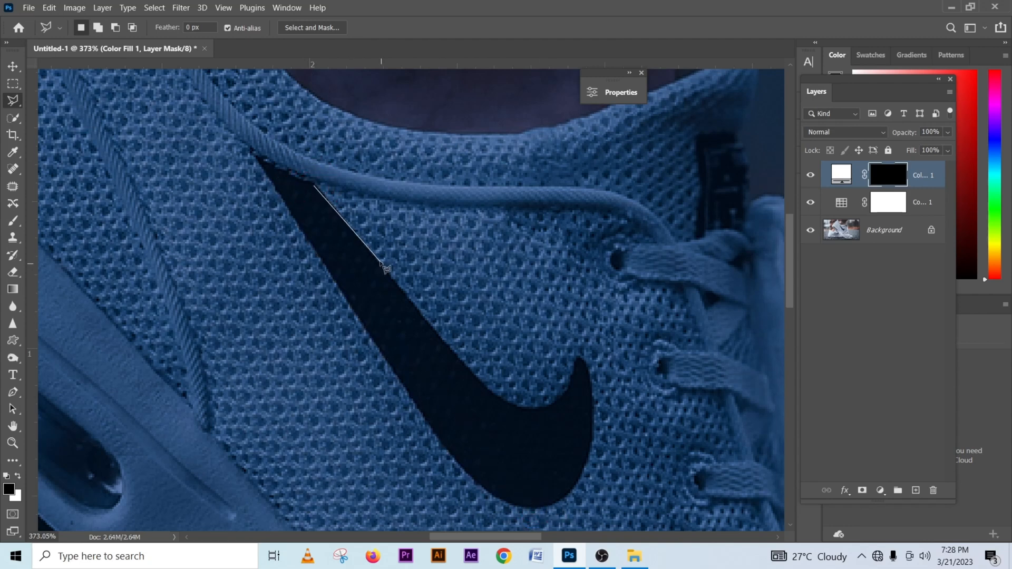
left_click(434, 333)
left_click(494, 392)
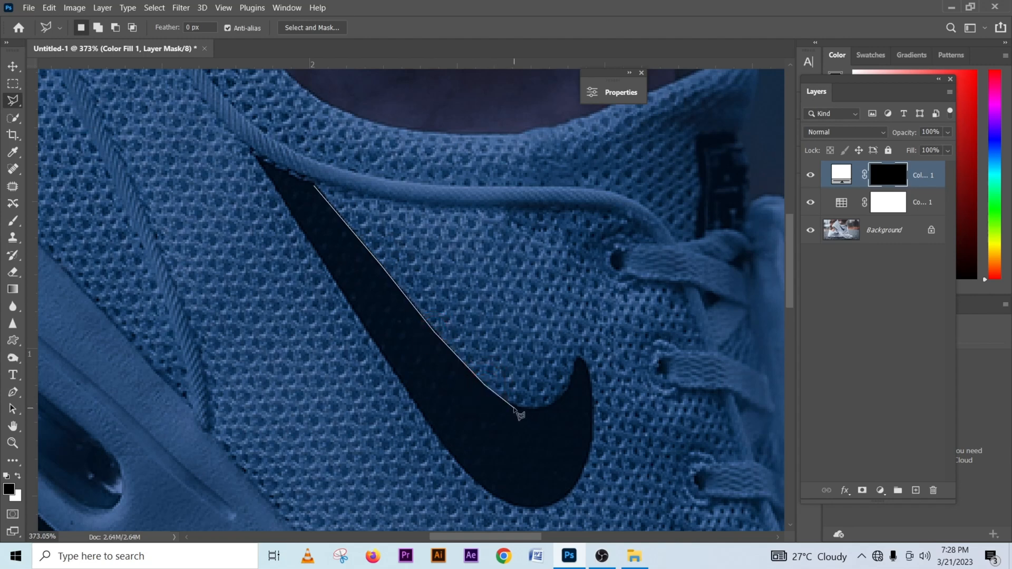
left_click(514, 407)
scroll(545, 417, "up", 2)
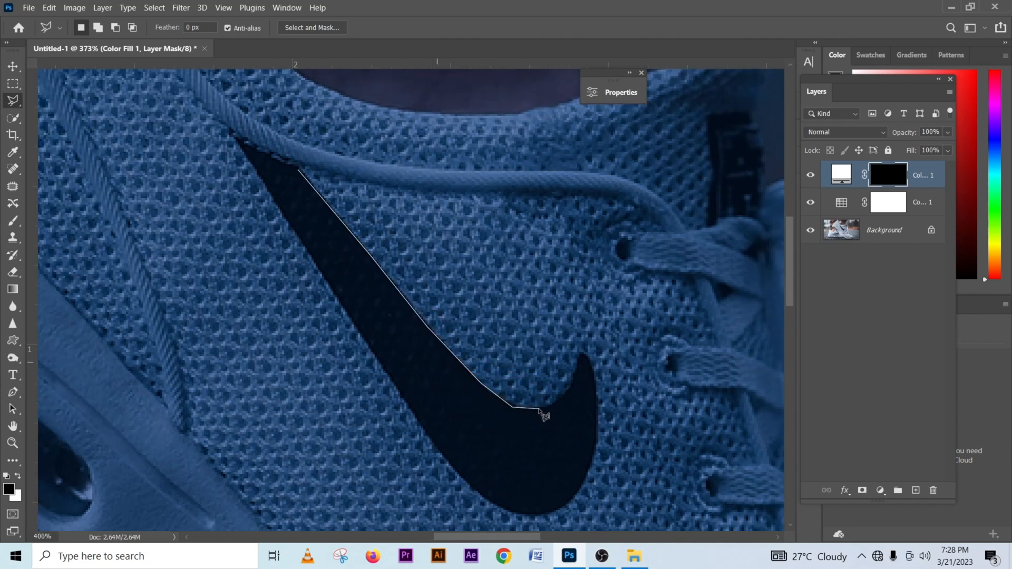
left_click(522, 408)
left_click(557, 407)
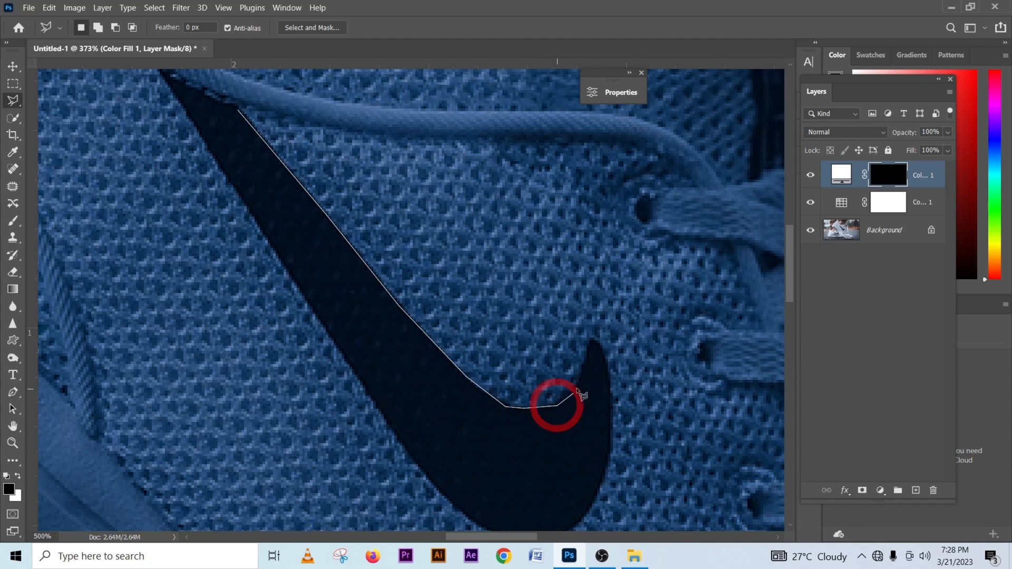
left_click(579, 388)
left_click(584, 370)
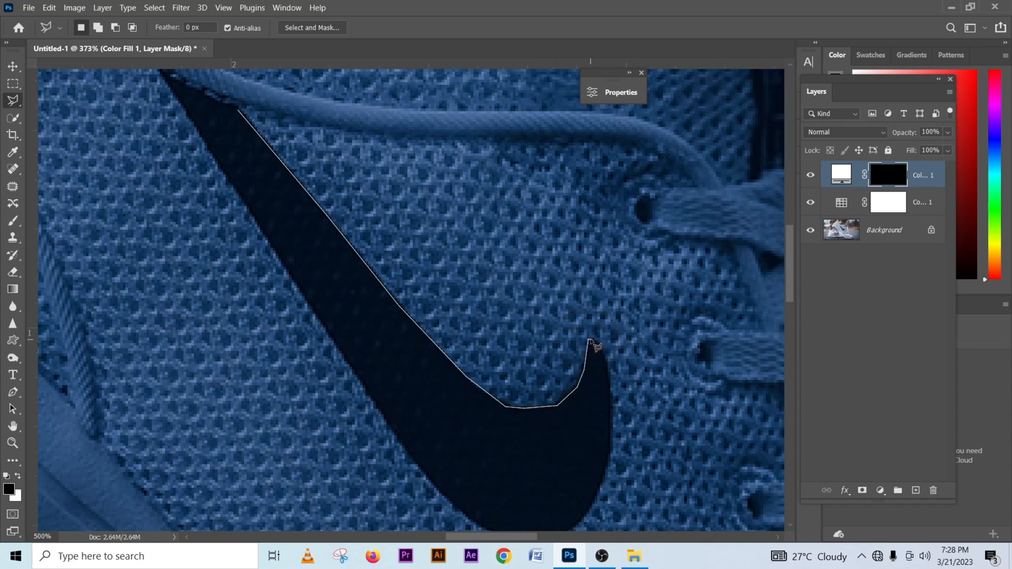
left_click(607, 363)
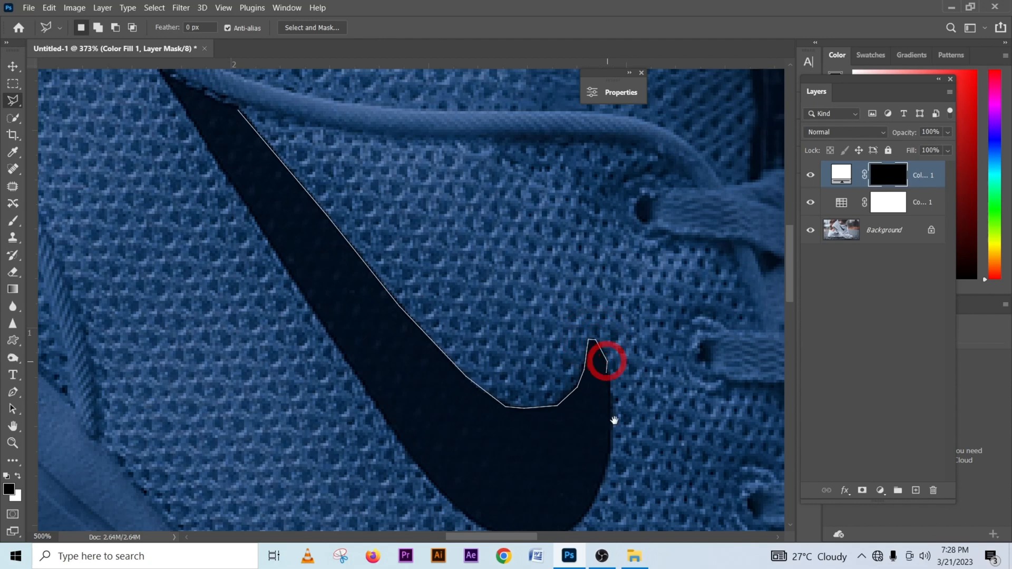
left_click_drag(612, 420, 592, 336)
left_click(589, 331)
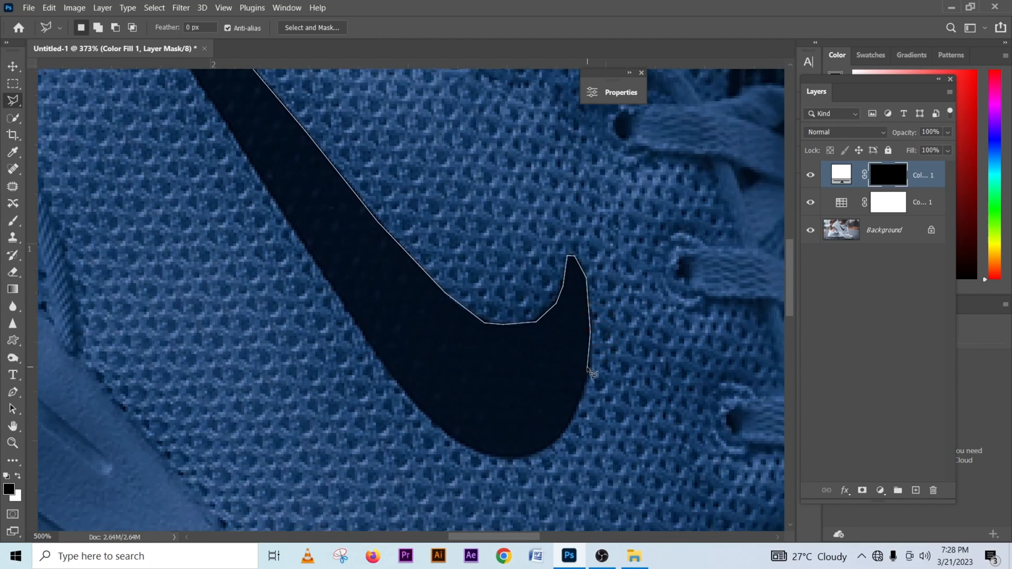
left_click(590, 369)
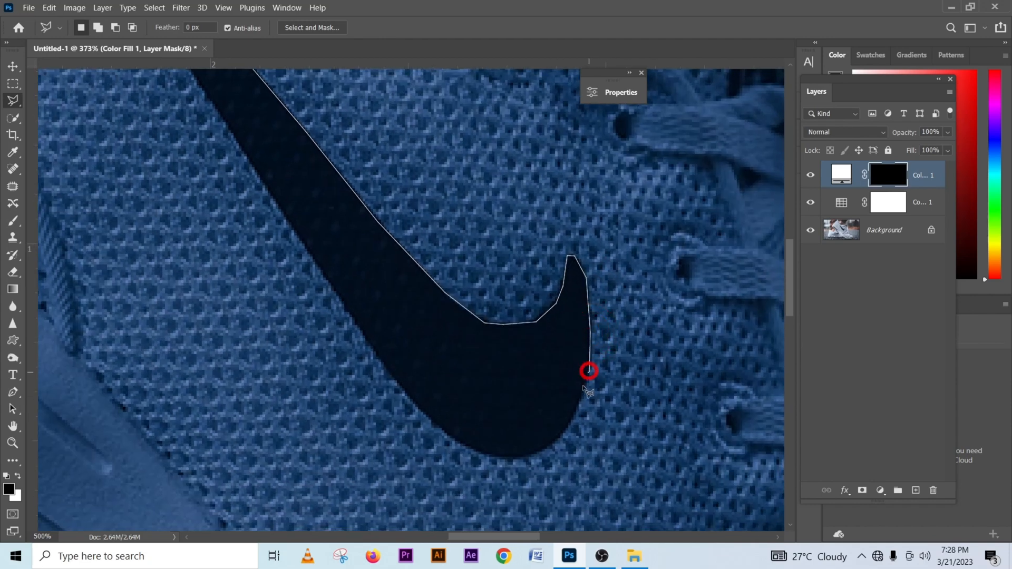
left_click(564, 429)
left_click(549, 449)
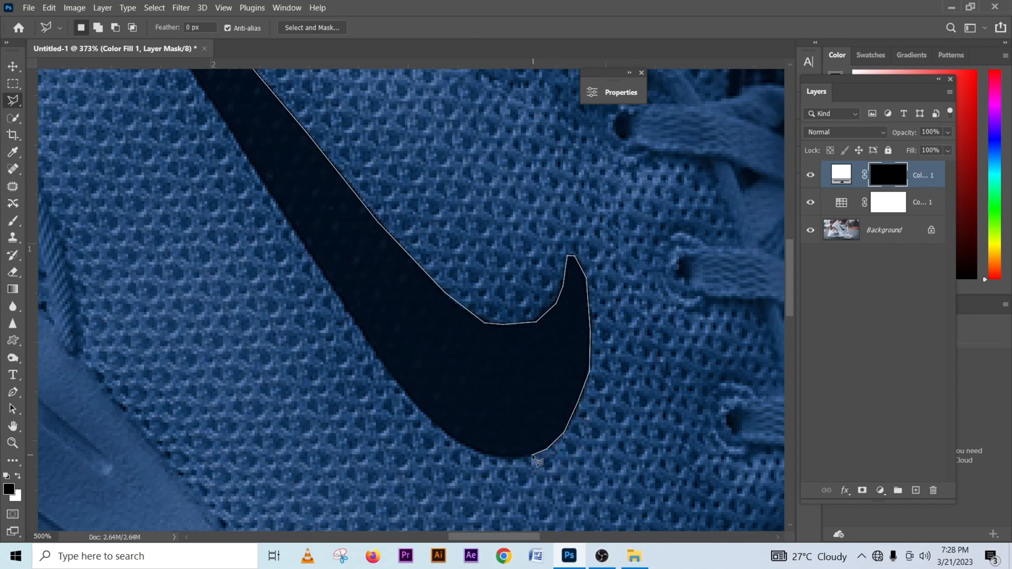
left_click(533, 455)
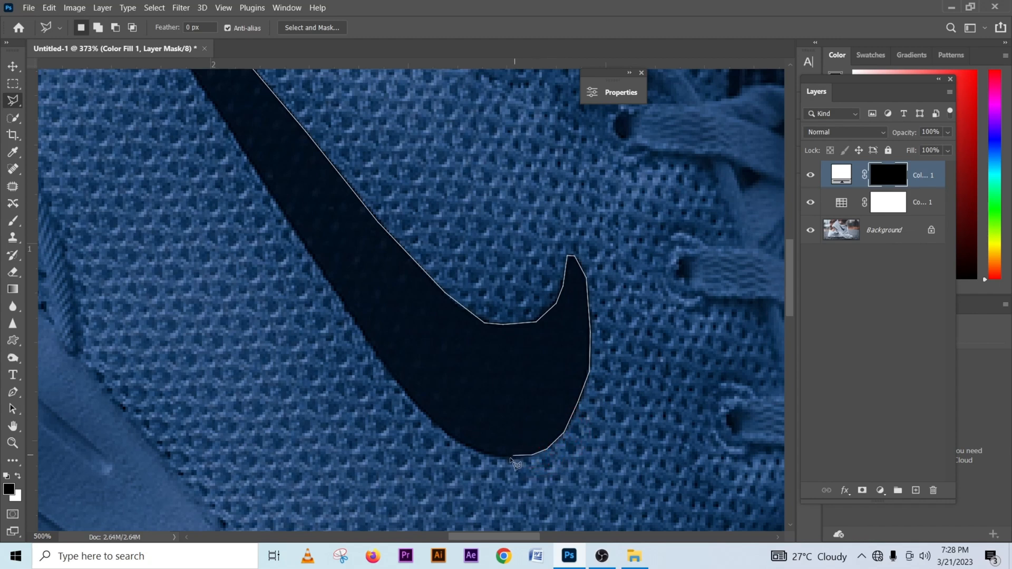
left_click(481, 453)
left_click(439, 426)
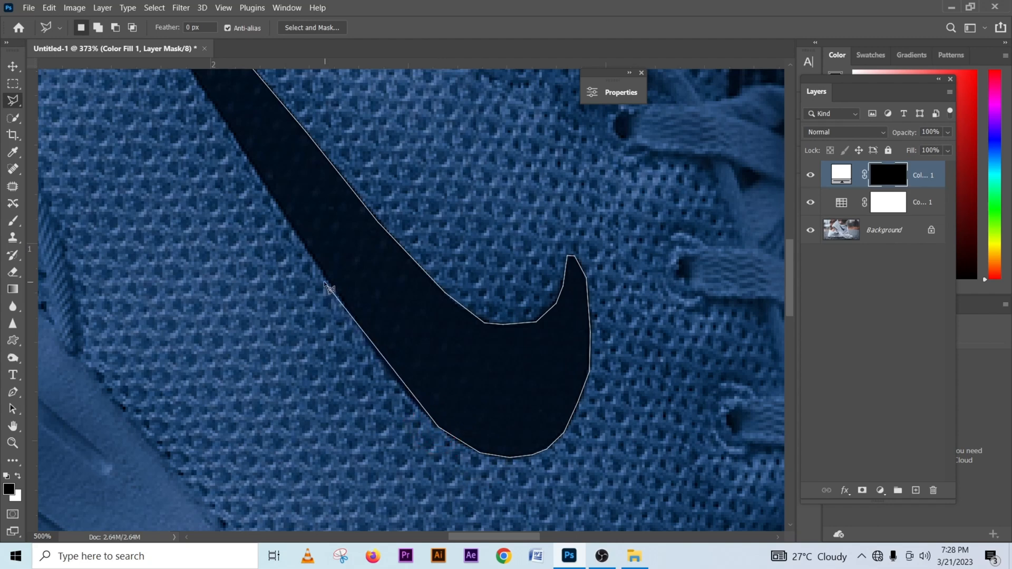
left_click(365, 336)
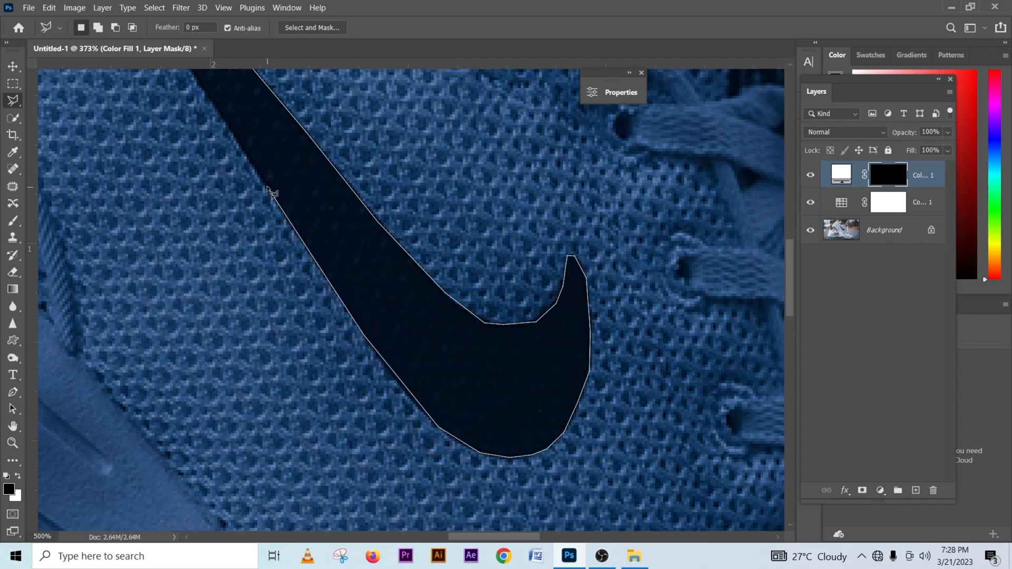
left_click(267, 187)
left_click_drag(267, 189, 387, 356)
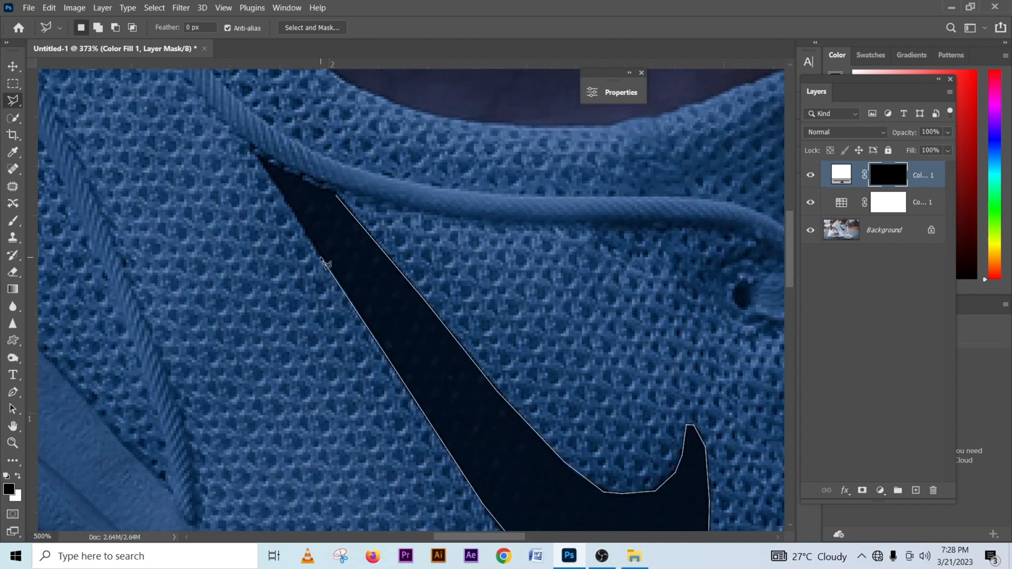
left_click(256, 154)
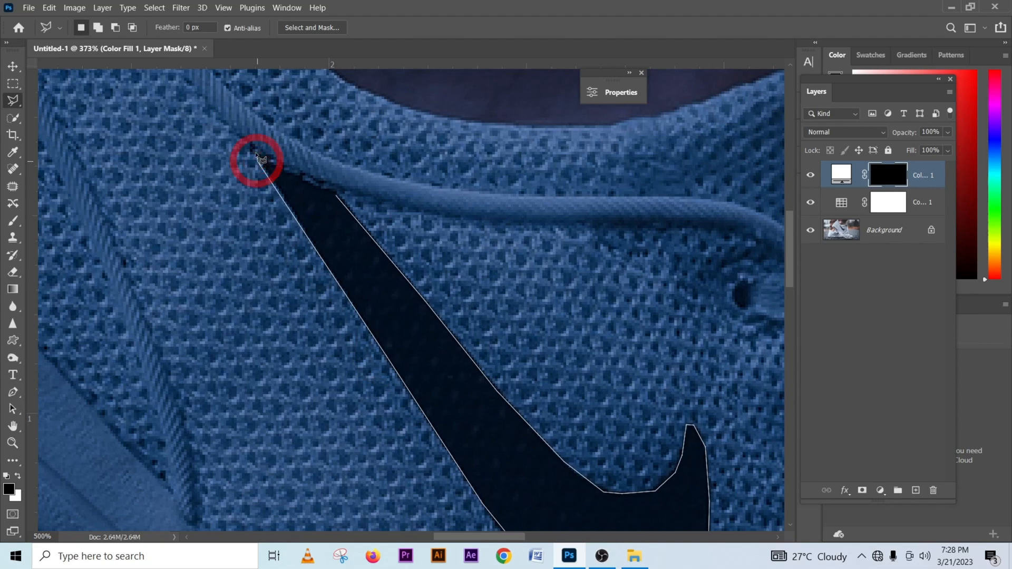
left_click(328, 192)
Add the dark air-cushion window in the front shoe's sole to the existing selection by tracing a closed polygonal outline around it.
scroll(362, 226, "down", 3)
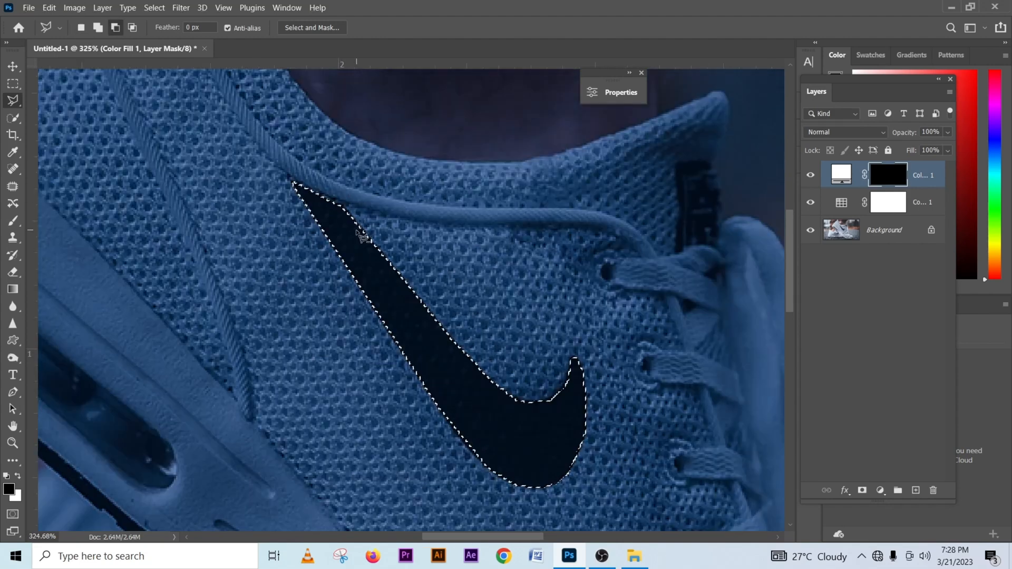
scroll(496, 323, "left", 10)
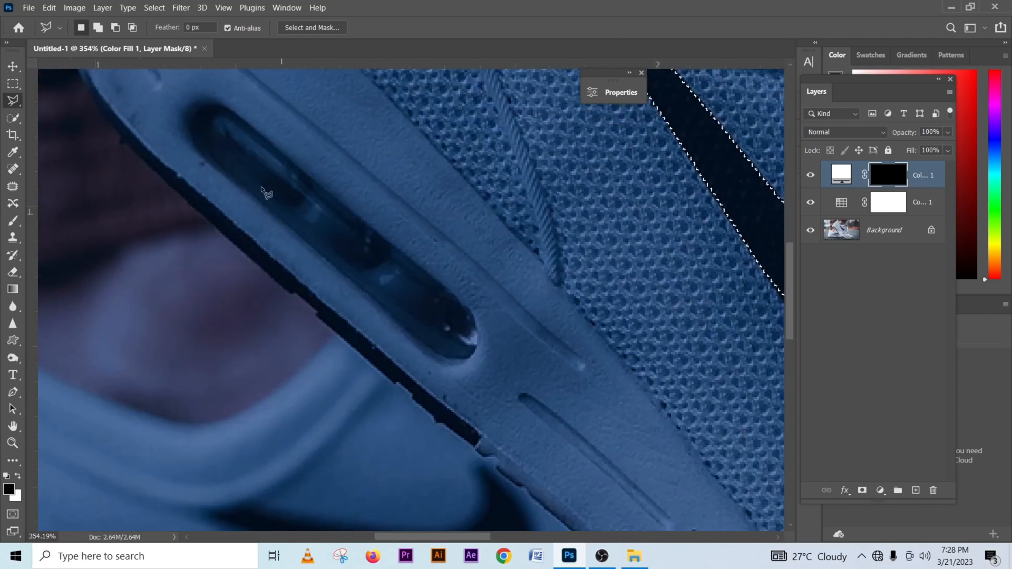
left_click(198, 149, "shift")
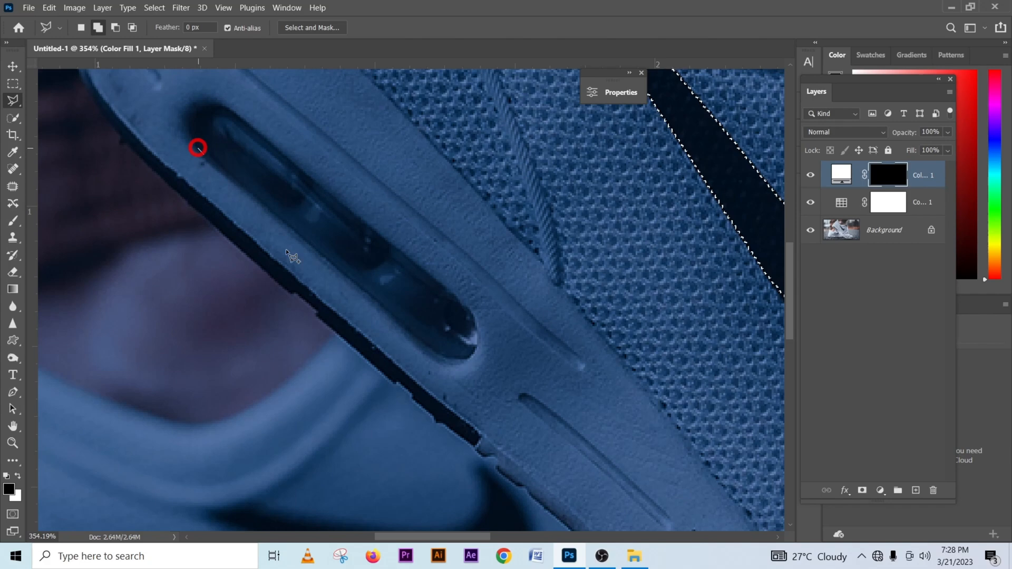
left_click(335, 268)
left_click(410, 331)
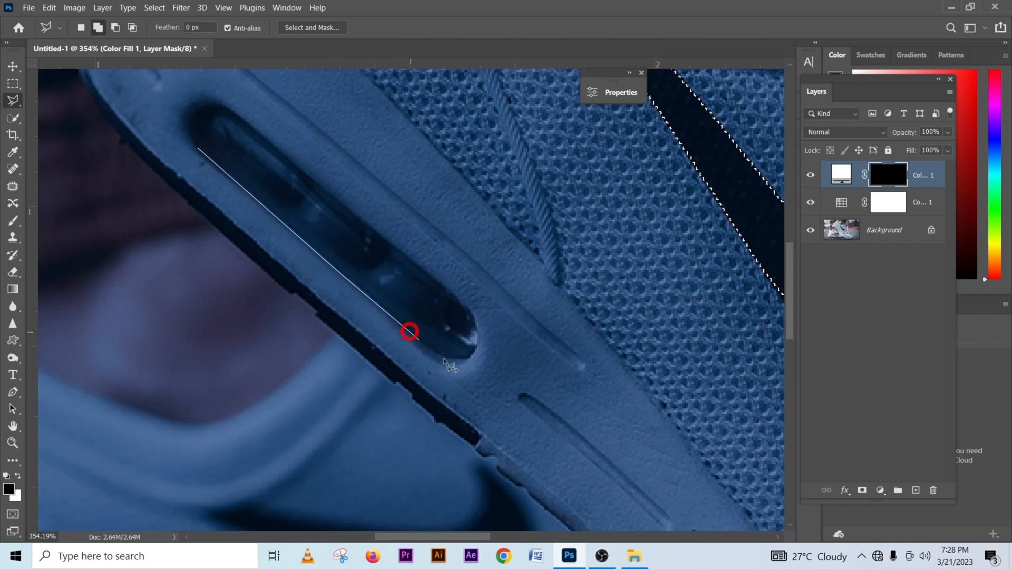
left_click(450, 358)
scroll(471, 354, "up", 1)
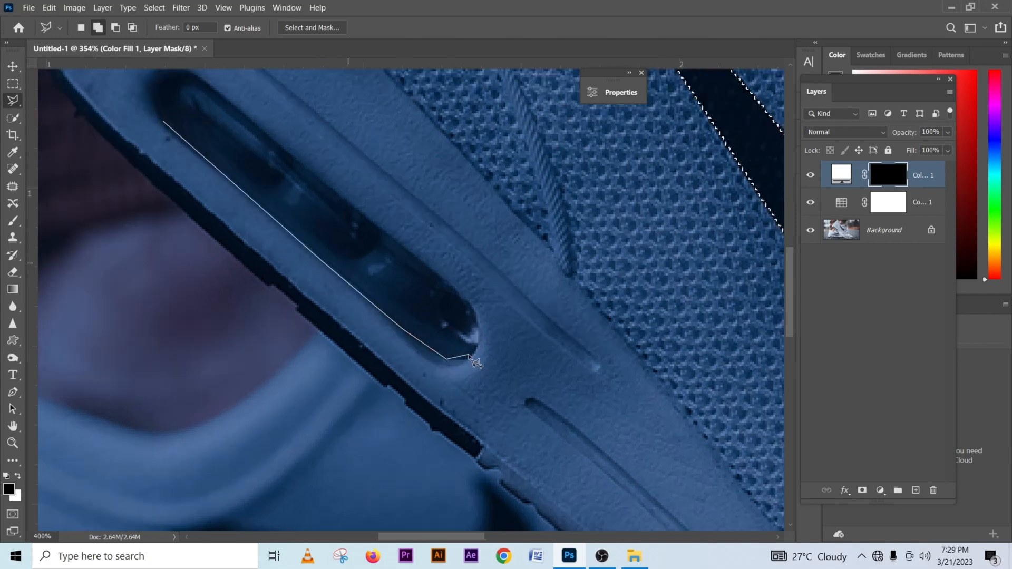
scroll(470, 356, "up", 1)
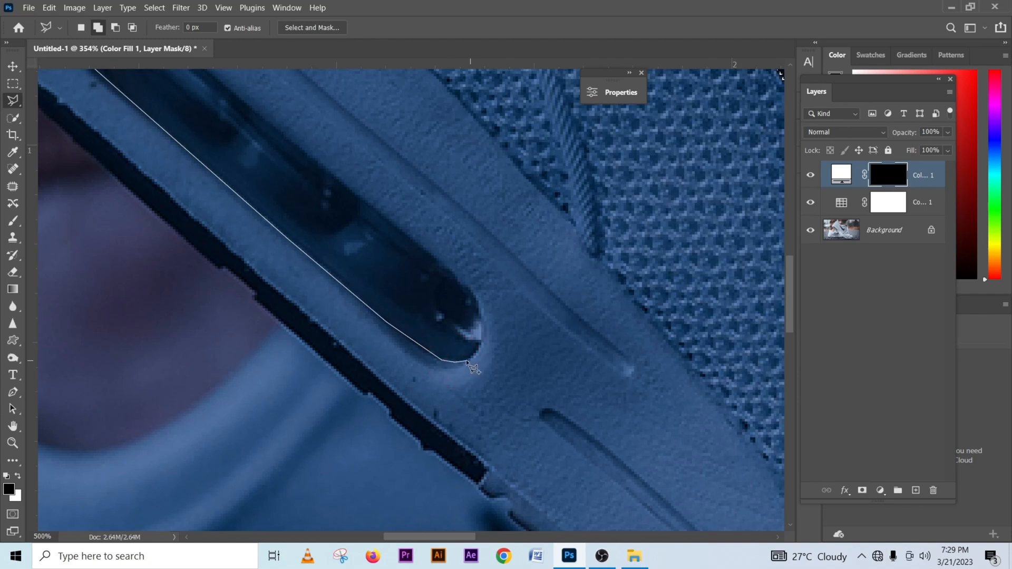
left_click(482, 340)
left_click(480, 318)
left_click(470, 291)
left_click(365, 204)
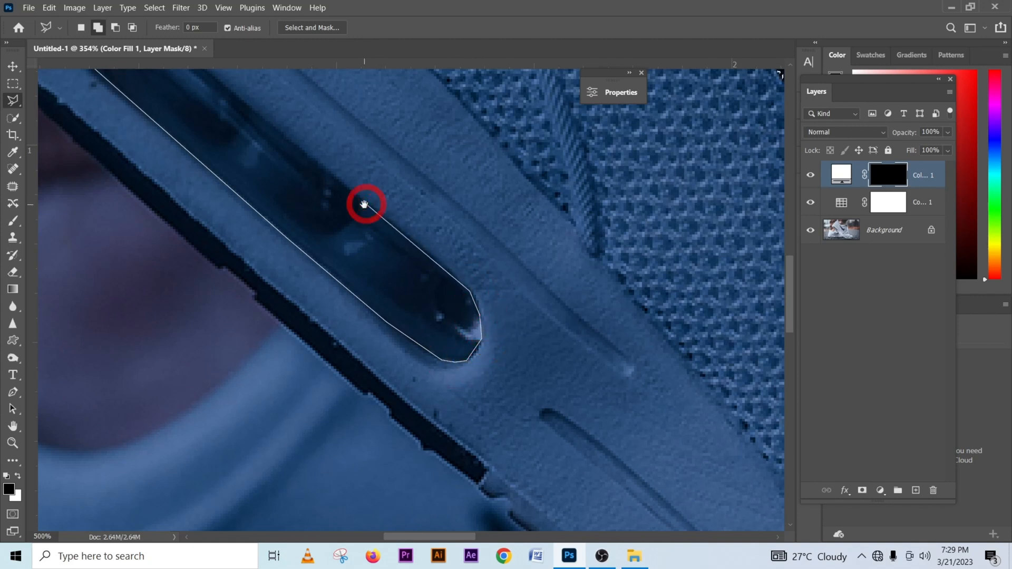
left_click_drag(365, 205, 459, 329)
left_click(317, 213)
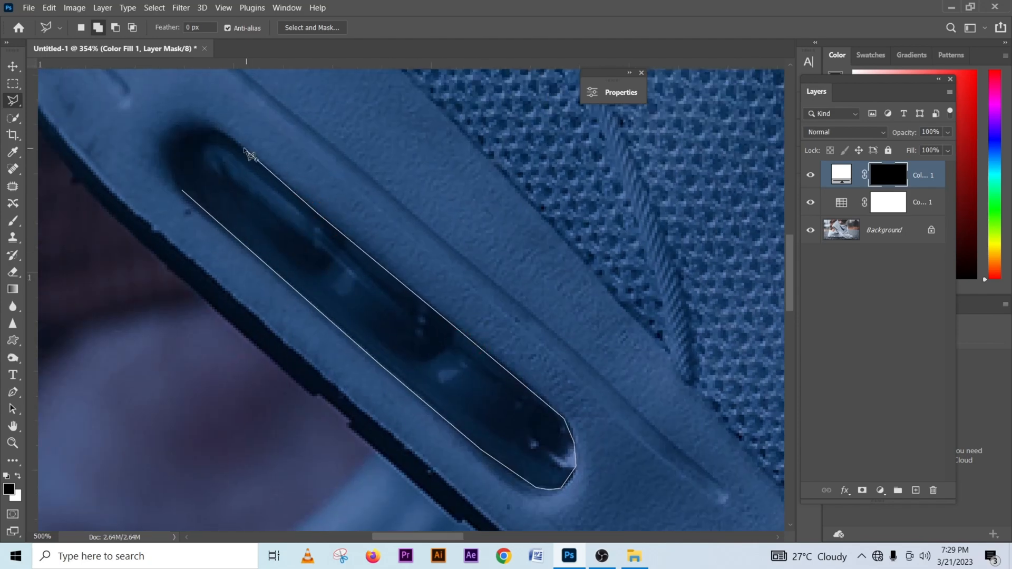
left_click(243, 147)
left_click(208, 130)
left_click(186, 135)
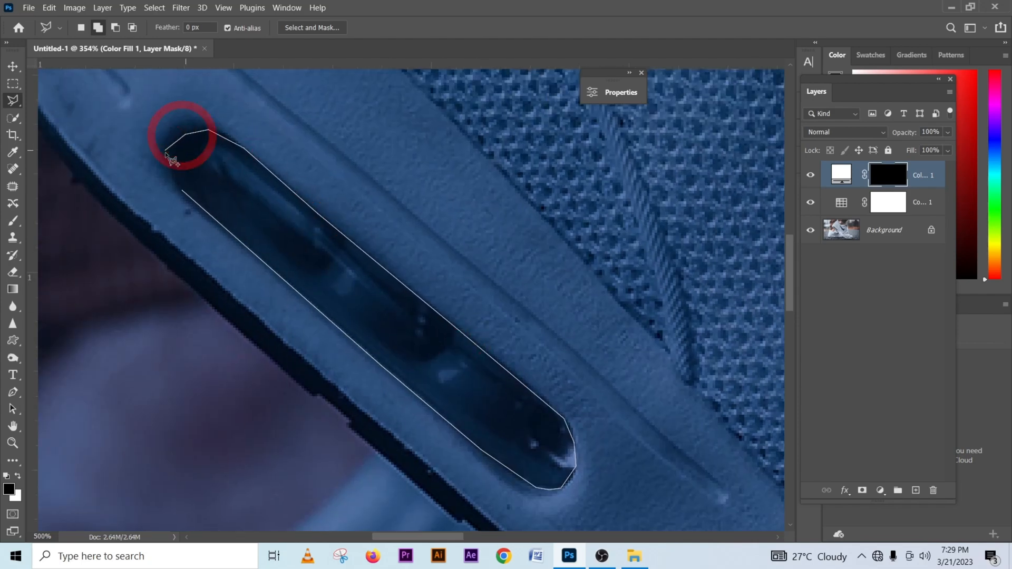
left_click(168, 156)
left_click(177, 186)
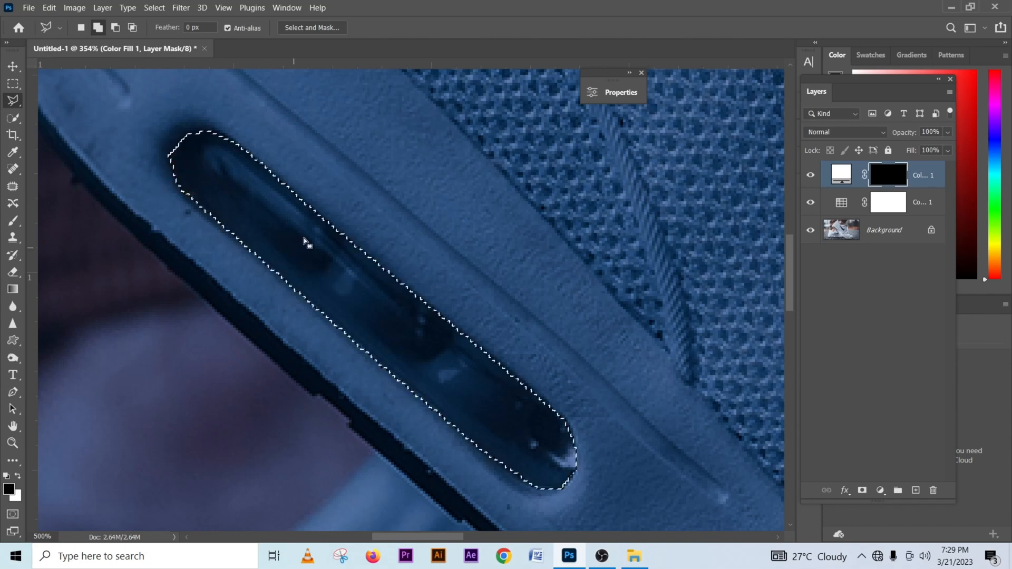
Add the dark label on the front shoe's tongue, just above the laces, to the selection with a closed polygonal outline.
left_click(389, 355, "ctrl")
left_click_drag(175, 233, 243, 239)
left_click_drag(702, 327, 269, 278)
left_click_drag(635, 295, 219, 274)
left_click_drag(472, 267, 403, 300)
key("shift")
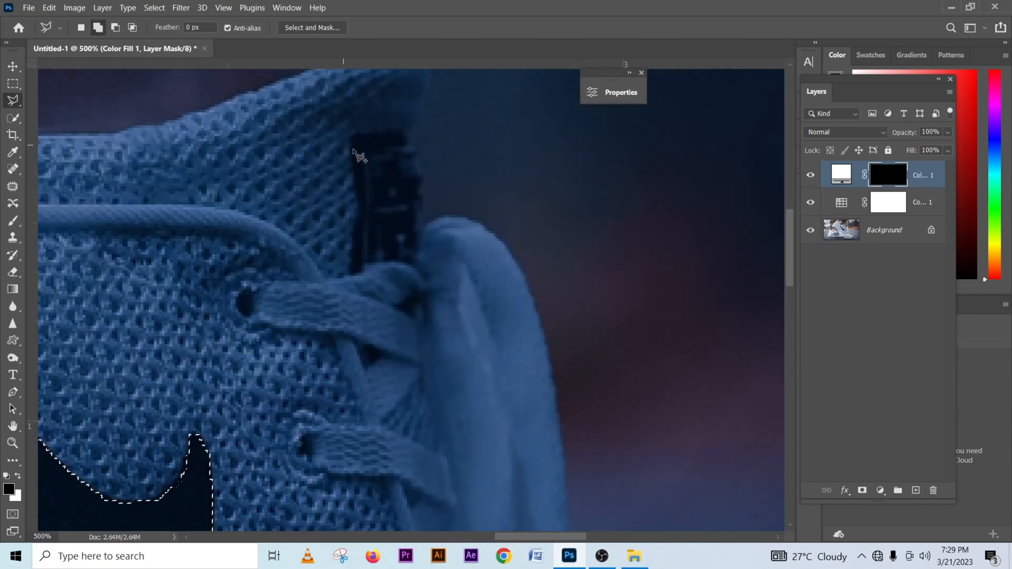
left_click(352, 138)
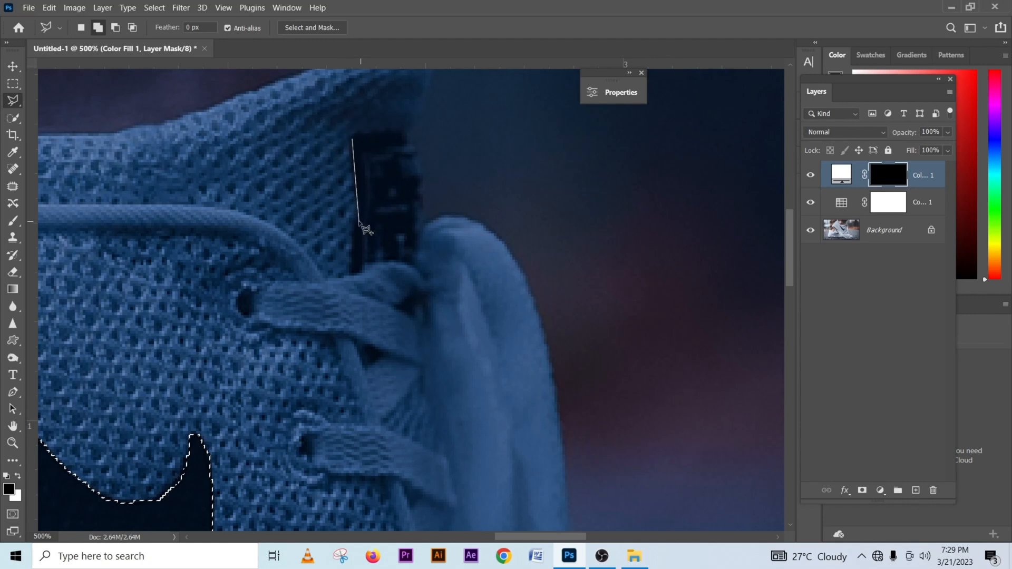
left_click(359, 222)
left_click(348, 270)
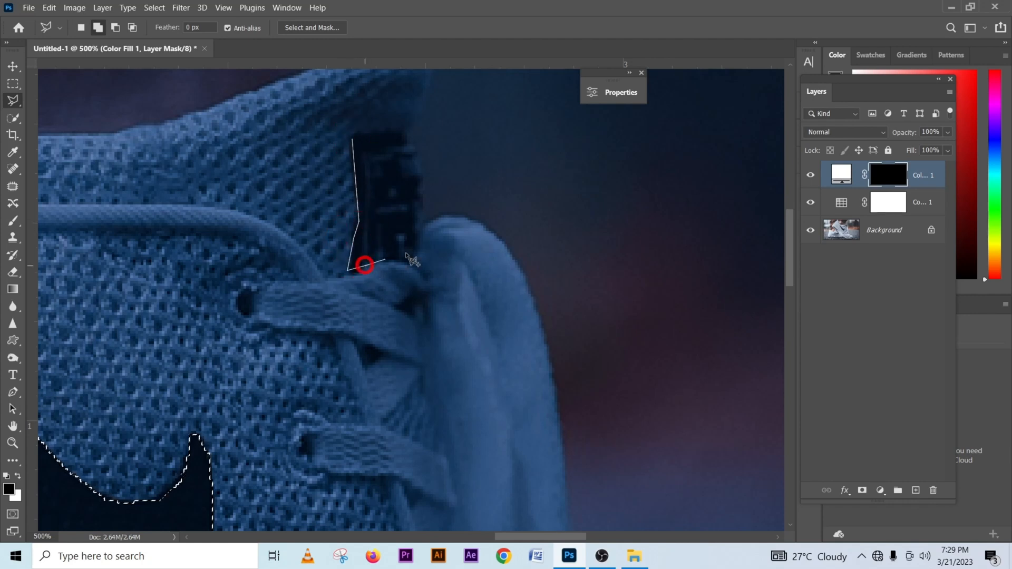
left_click(390, 261)
left_click(409, 265)
left_click(418, 257)
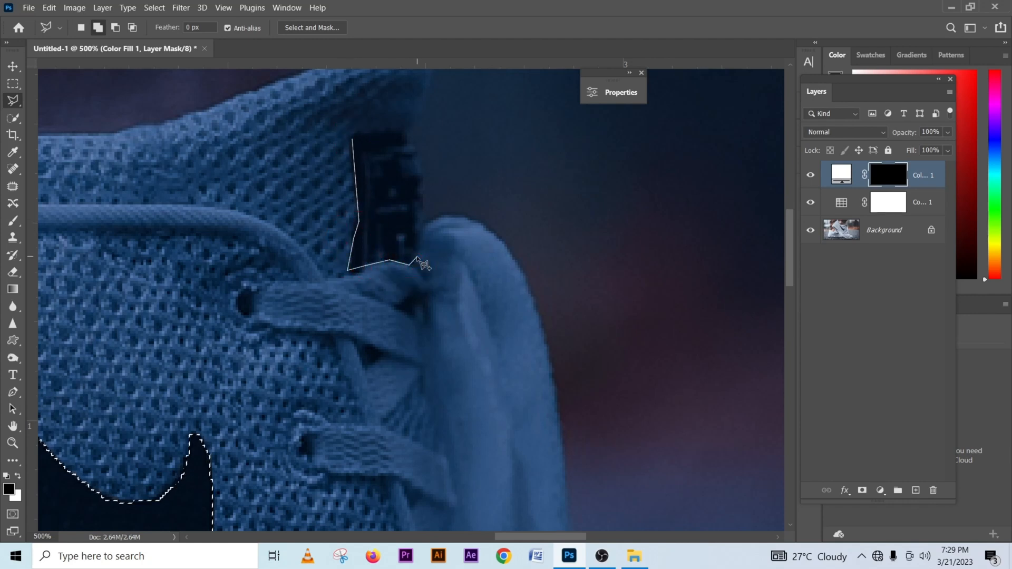
left_click(422, 223)
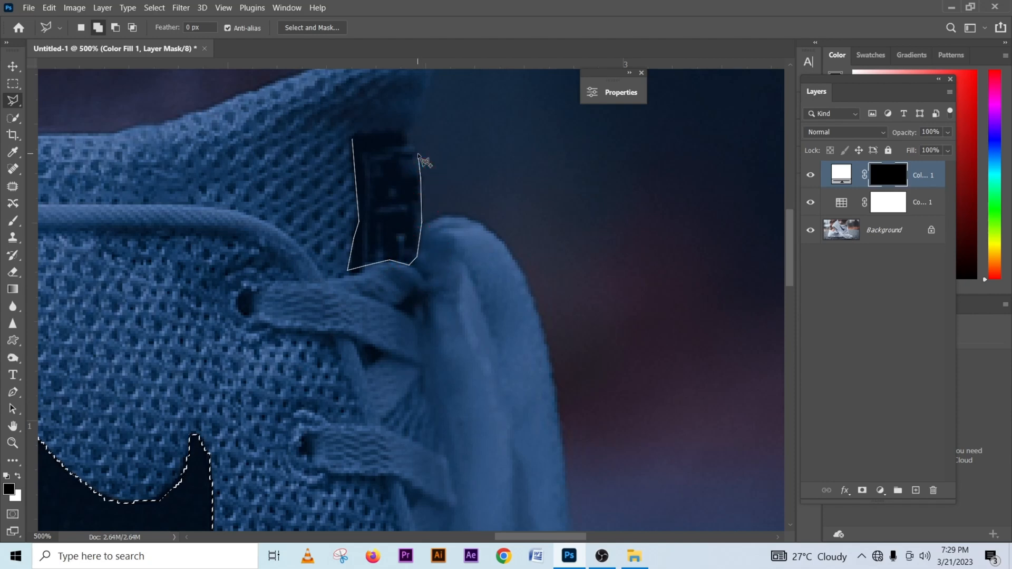
left_click(411, 139)
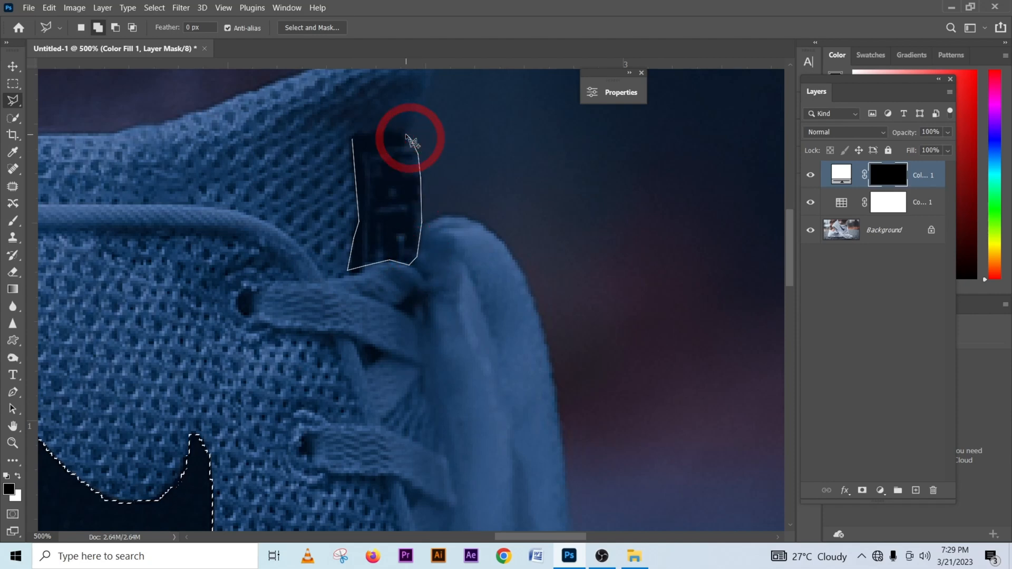
left_click(361, 139)
Add the blurred black swoosh on the rear shoe to the selection by tracing its full outline.
scroll(339, 211, "down", 4)
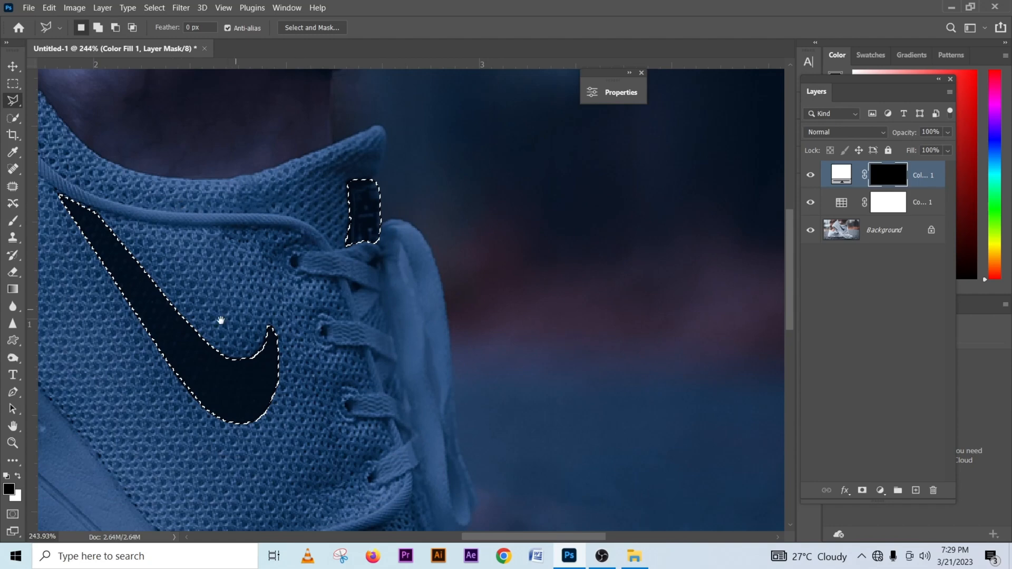
left_click_drag(225, 322, 457, 261)
left_click_drag(349, 300, 304, 211)
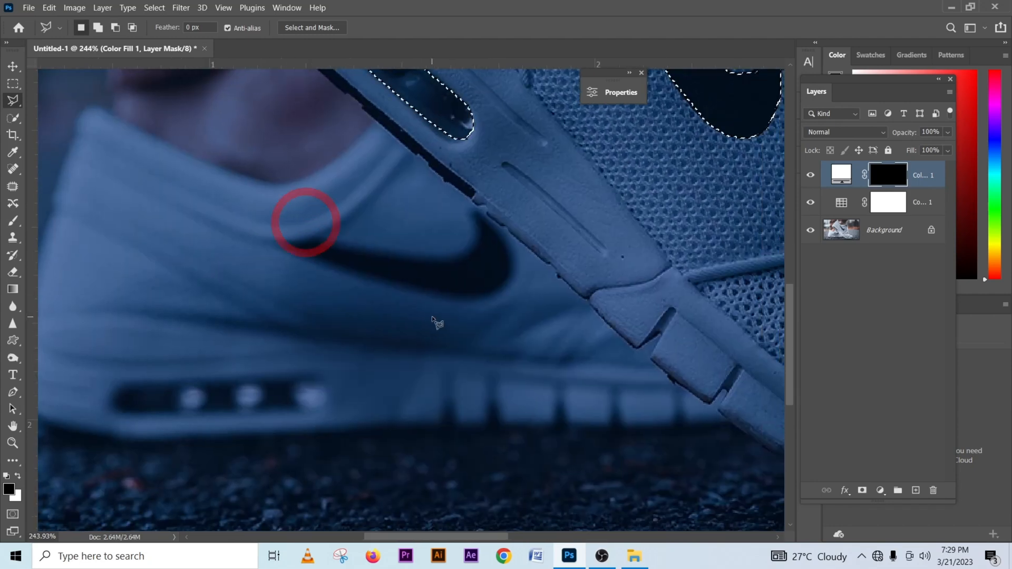
scroll(433, 312, "up", 2)
scroll(364, 288, "up", 1)
key("shift")
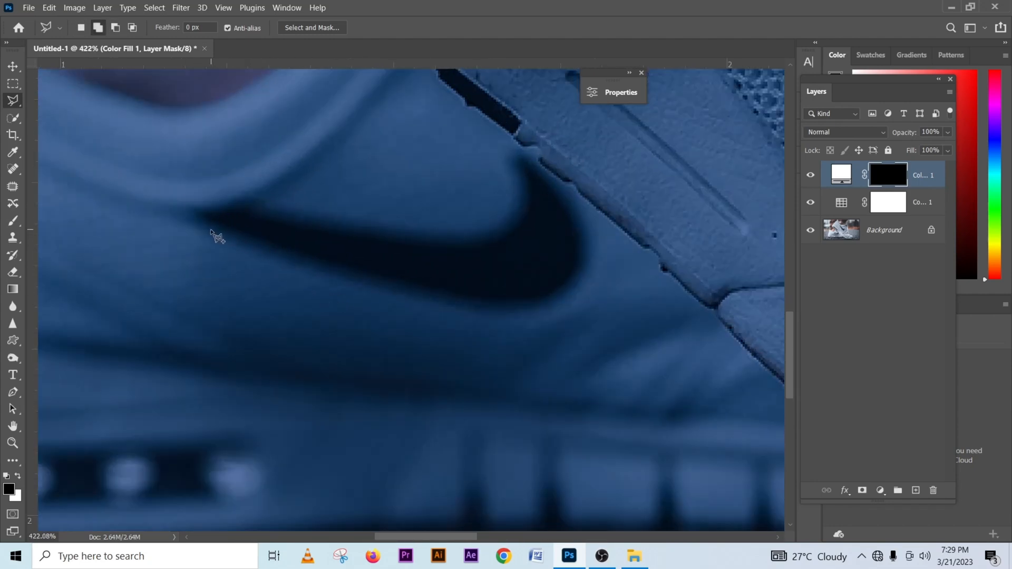
left_click(205, 224)
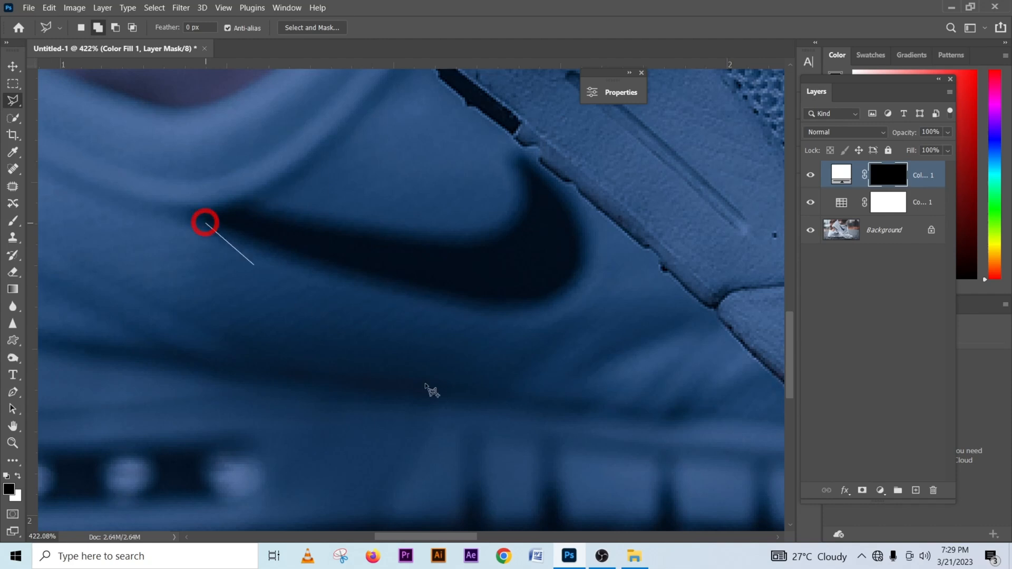
left_click(388, 284)
left_click(495, 302)
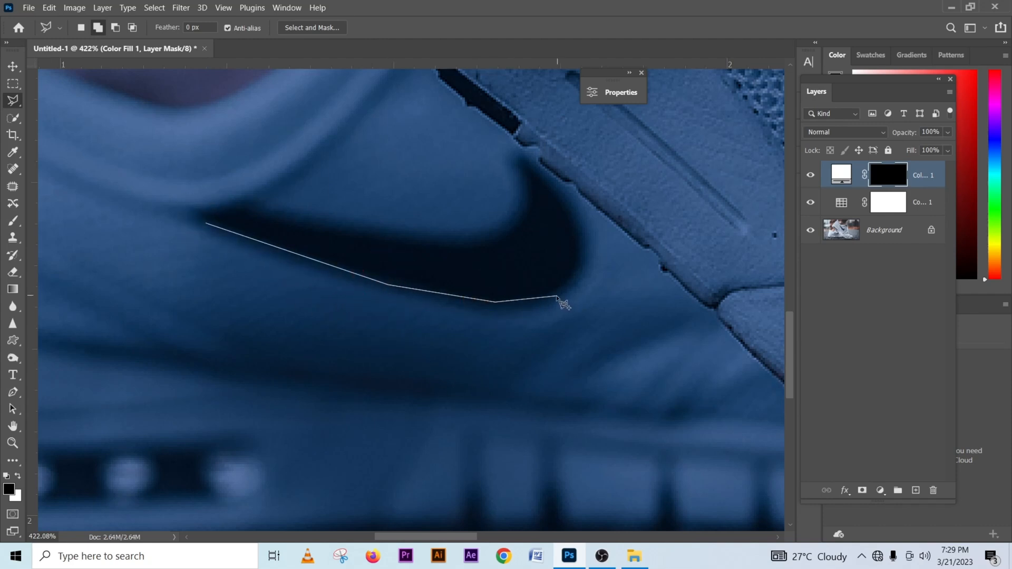
left_click(554, 299)
left_click(577, 271)
left_click(581, 241)
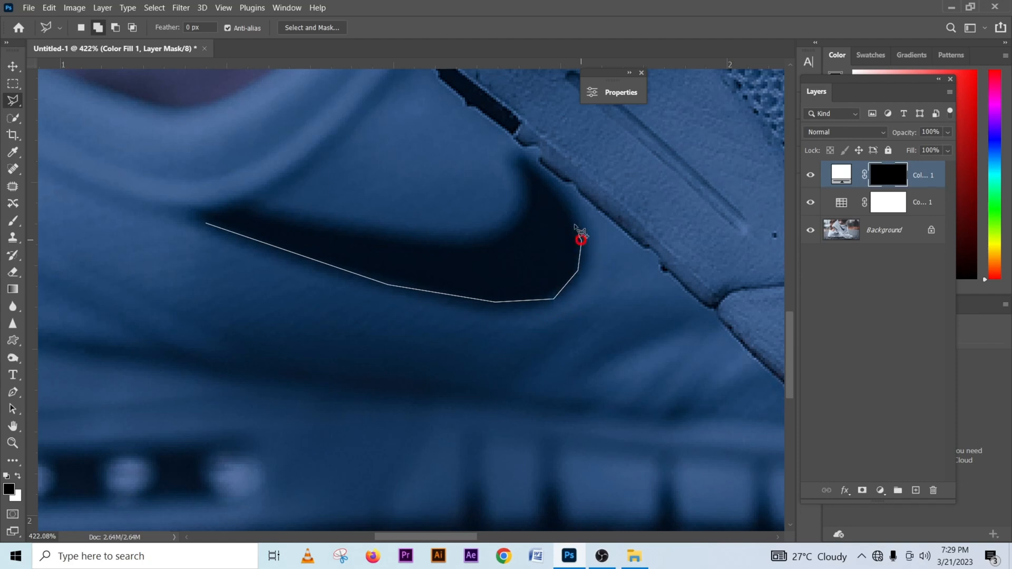
left_click(562, 194)
left_click(520, 159)
left_click(521, 196)
left_click(515, 221)
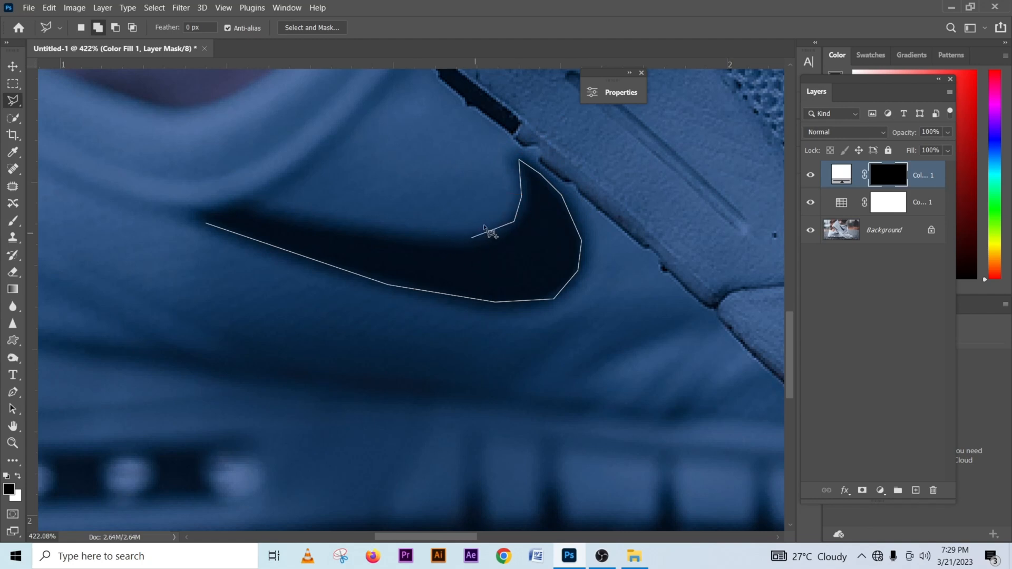
left_click(483, 240)
left_click(410, 237)
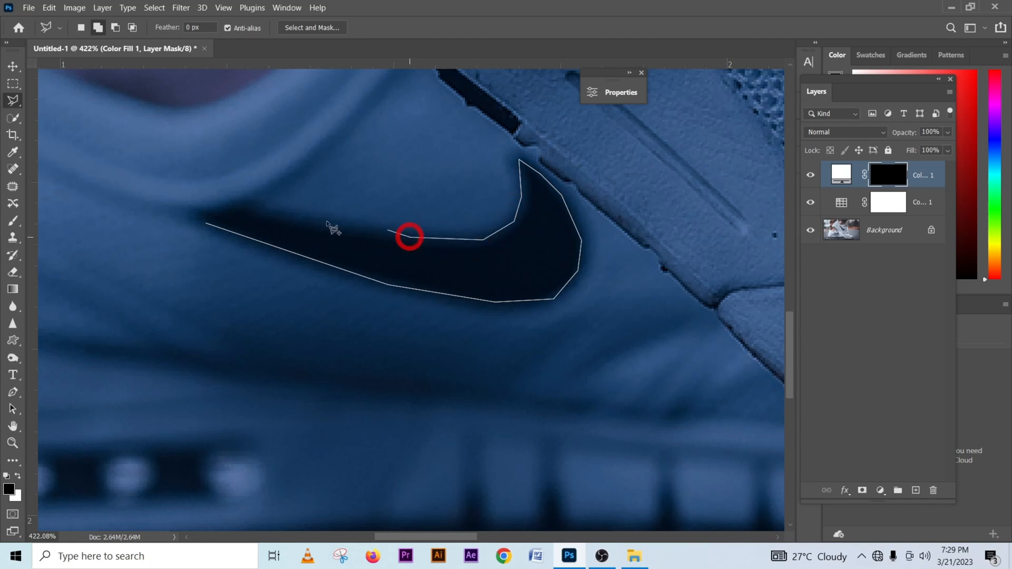
left_click(249, 207)
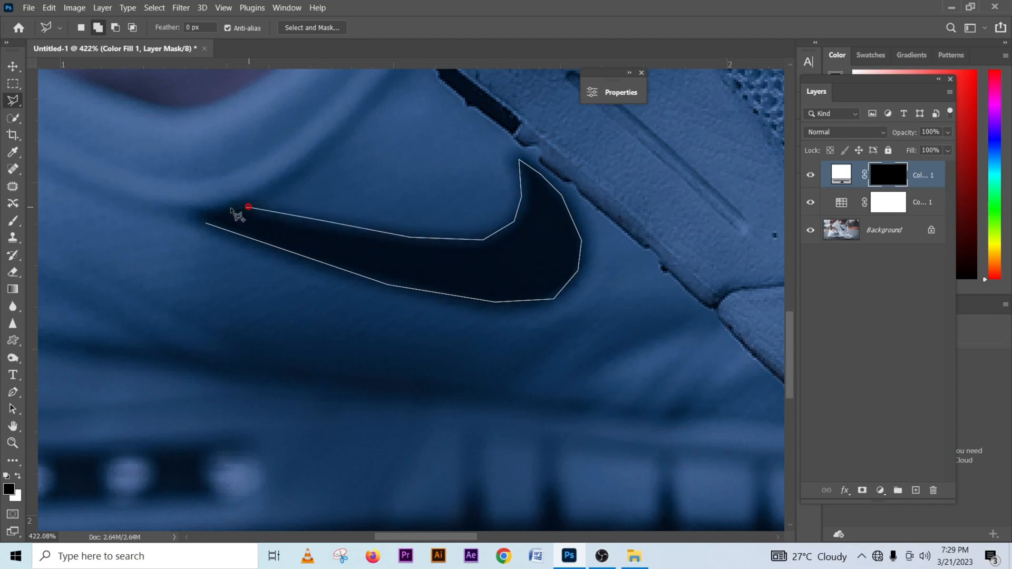
left_click(196, 214)
Add the dark air-cushion strip in the rear shoe's sole to the selection, ending the outline at the last bright spot toward the toe.
key("space")
mouse_move(190, 289)
left_mouse_down()
mouse_move(326, 201)
mouse_move(301, 201)
left_mouse_up()
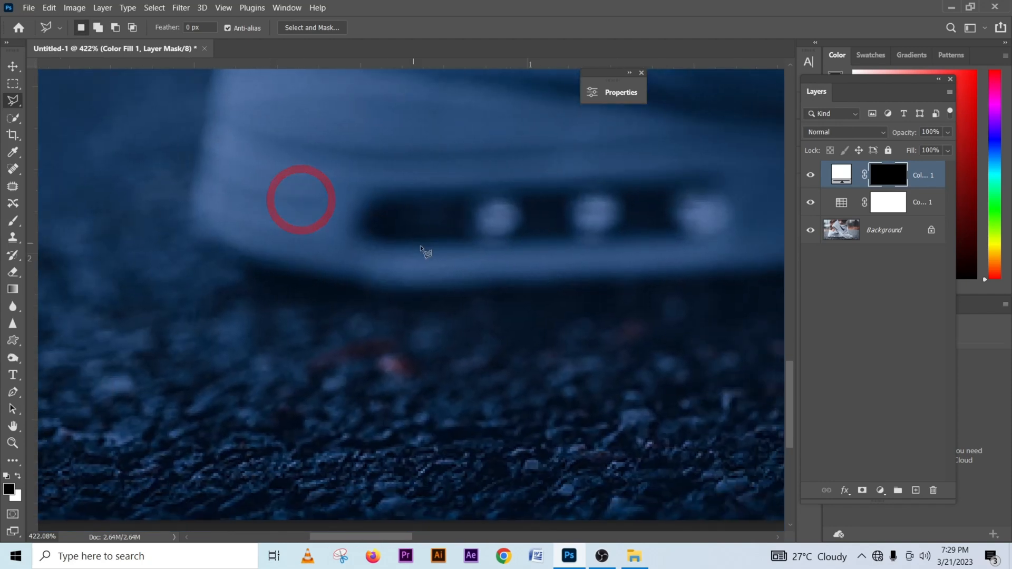
left_click(375, 204)
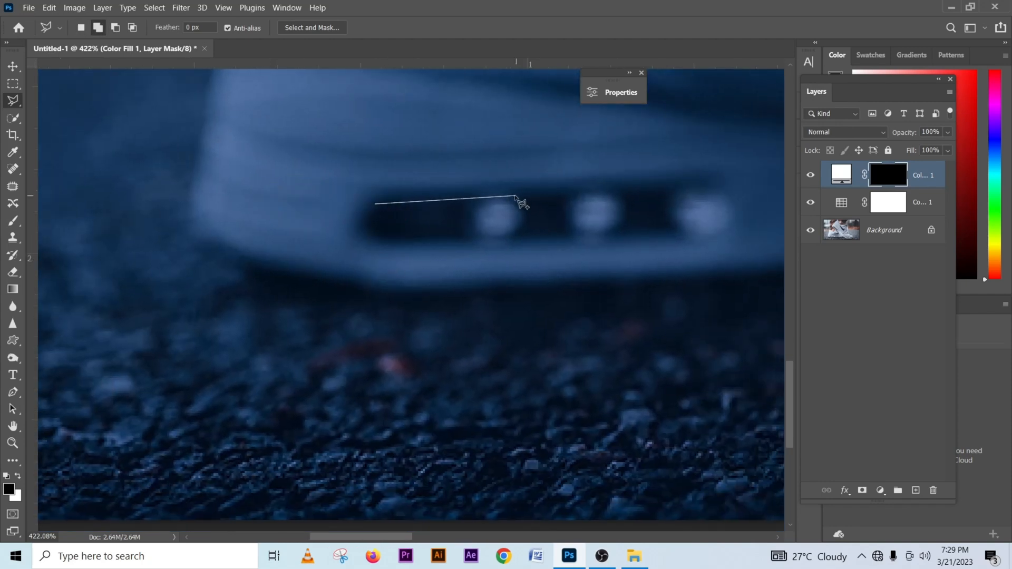
left_click(514, 196)
left_click(683, 190)
left_click(670, 212)
left_click(678, 226)
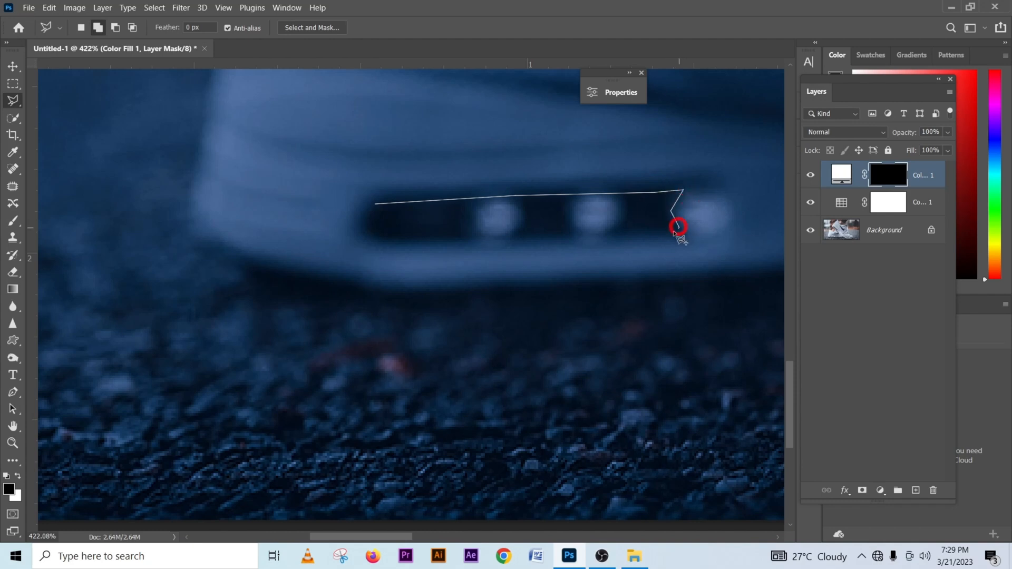
left_click(667, 233)
left_click(482, 242)
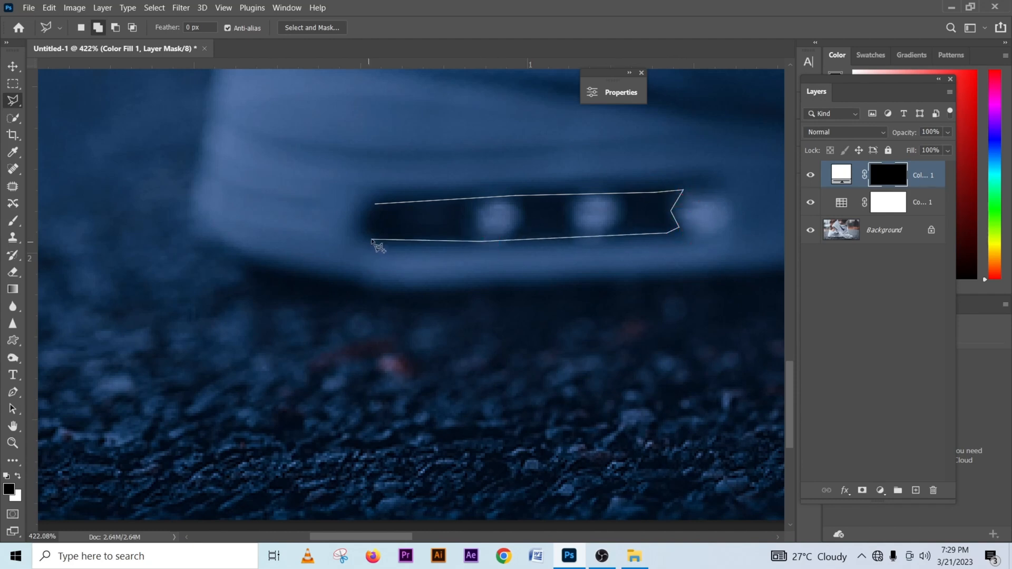
left_click(368, 221)
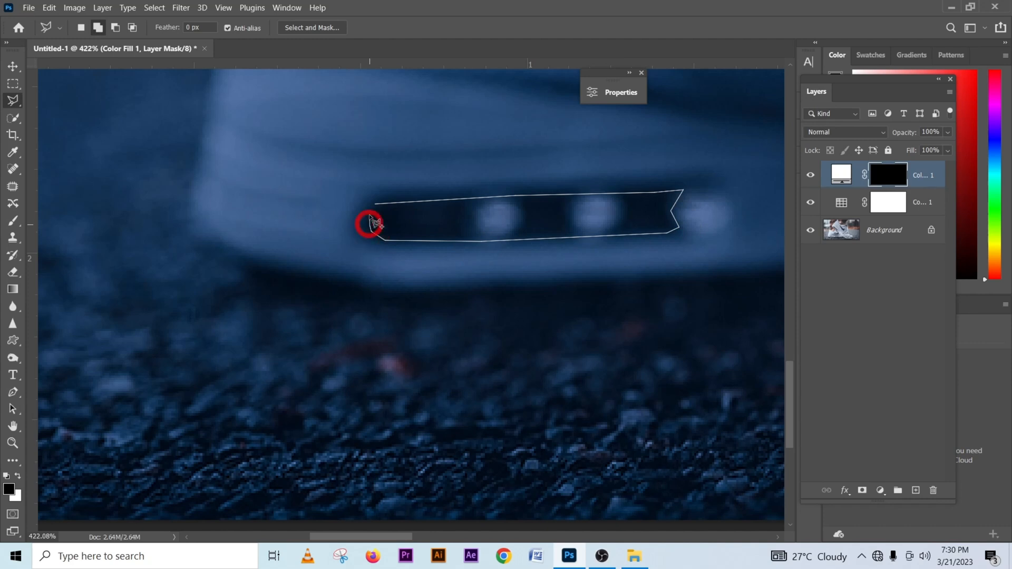
left_click(368, 214)
Feather the combined selection of swooshes, sole windows and tongue label.
right_click(429, 221)
left_click(491, 255)
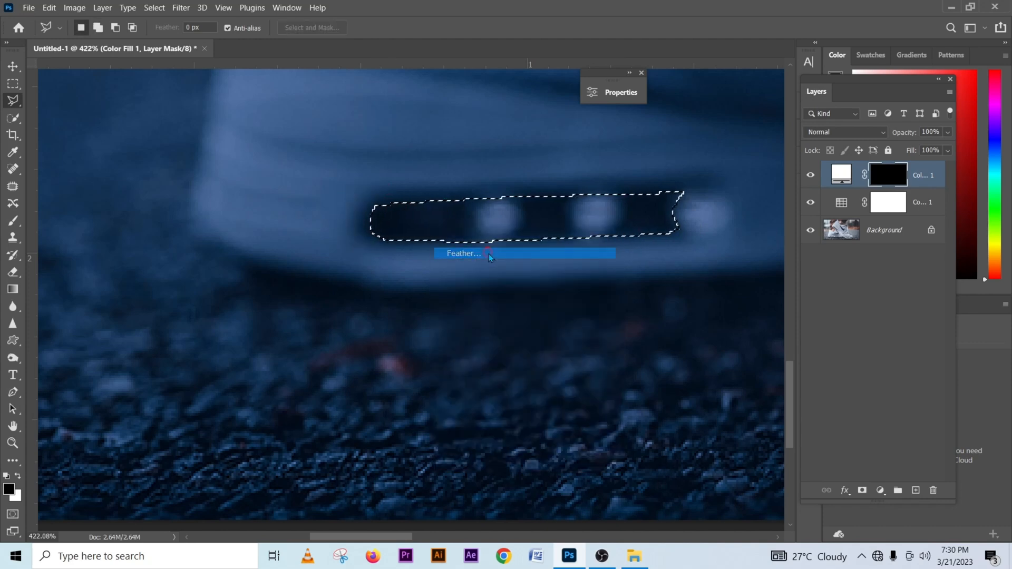
left_click(595, 190)
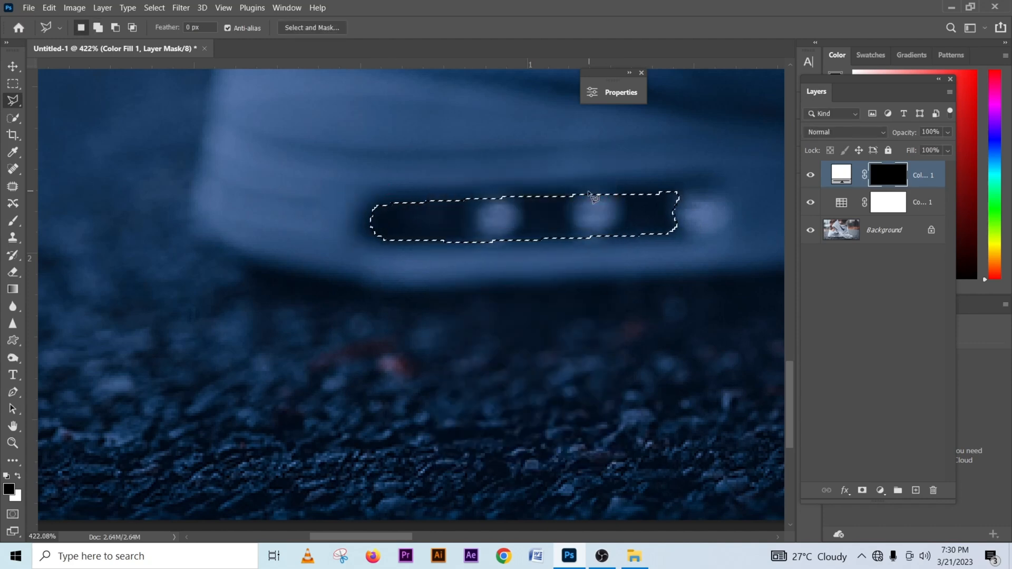
left_click_drag(662, 197, 588, 271)
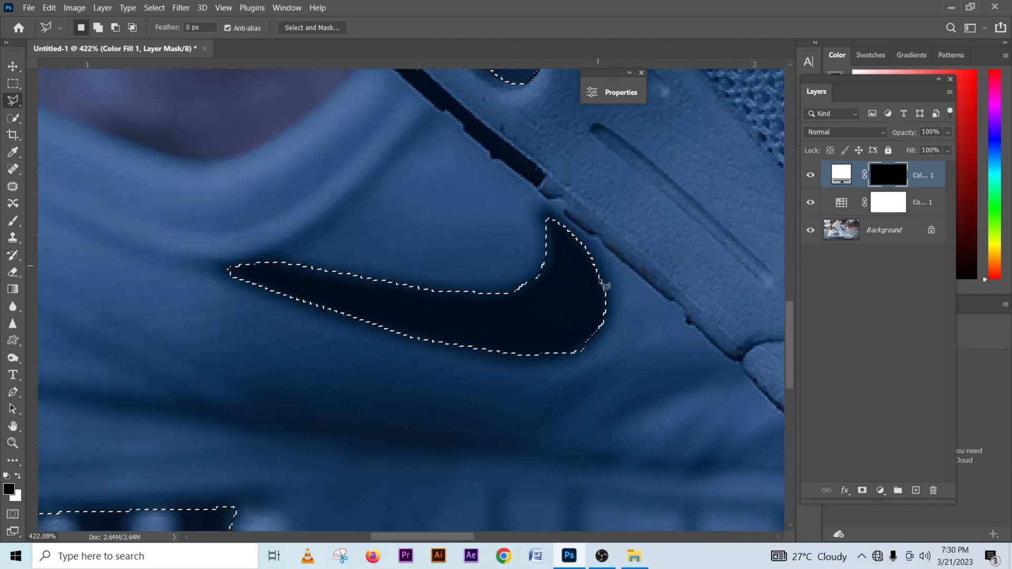
left_click_drag(566, 308, 337, 417)
left_click_drag(643, 168, 576, 293)
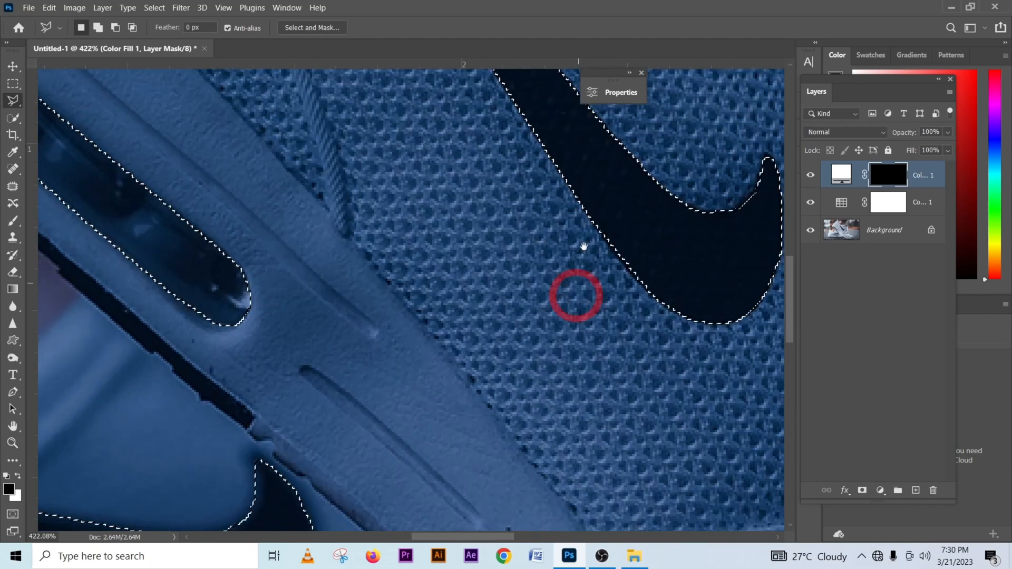
left_click_drag(553, 245, 415, 313)
scroll(527, 311, "down", 8, "alt")
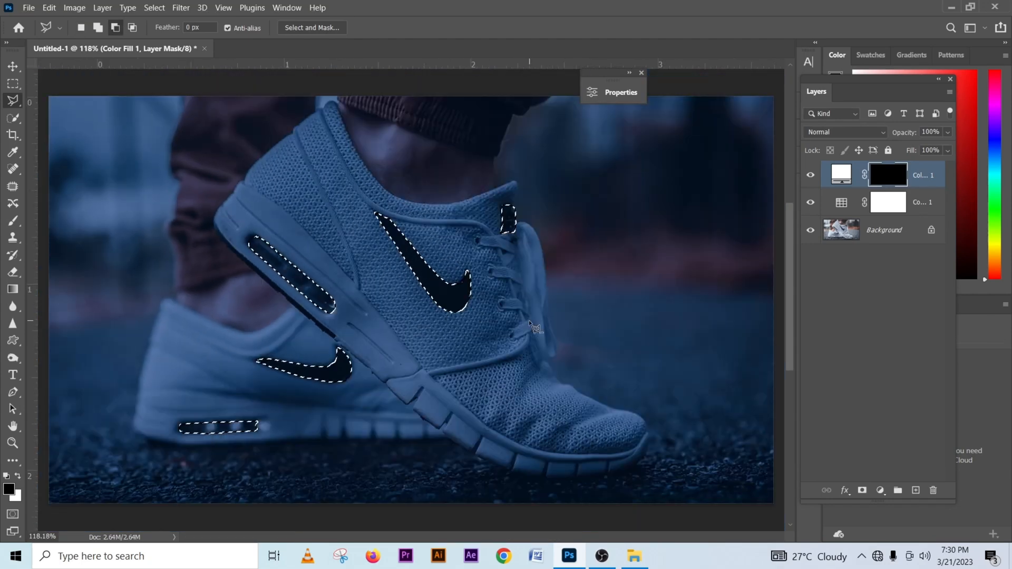
Fill the selected swooshes, sole windows and tongue label with white on the colour fill layer's mask, then deselect.
scroll(433, 305, "up", 3, "alt")
scroll(433, 304, "down", 2, "alt")
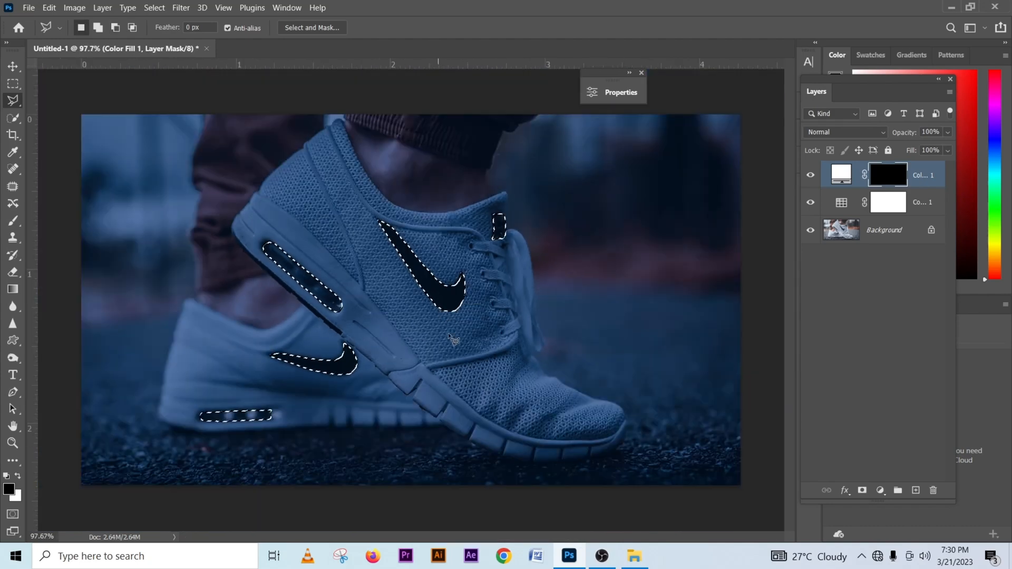
key("ctrl+BackSpace")
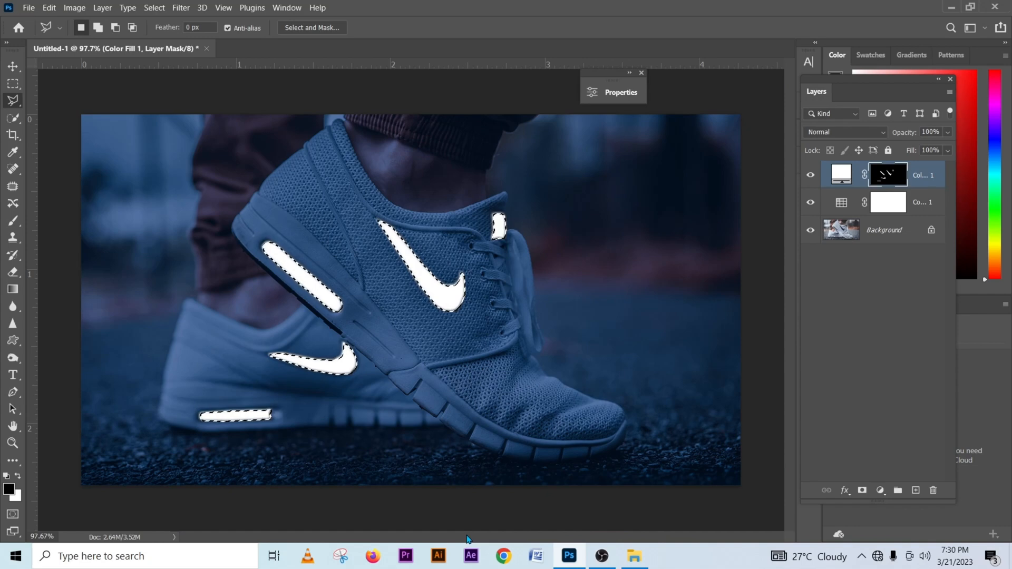
key("ctrl+d")
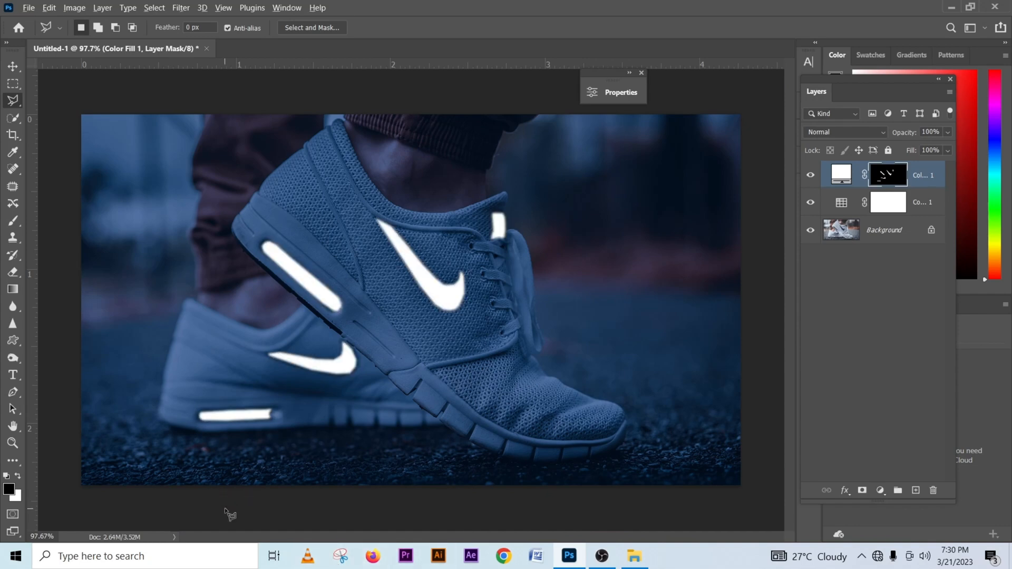
Soften the white shapes on the colour fill layer's mask with a Gaussian Blur of 3 pixels radius.
scroll(393, 369, "up", 4, "alt")
left_click_drag(174, 405, 373, 336)
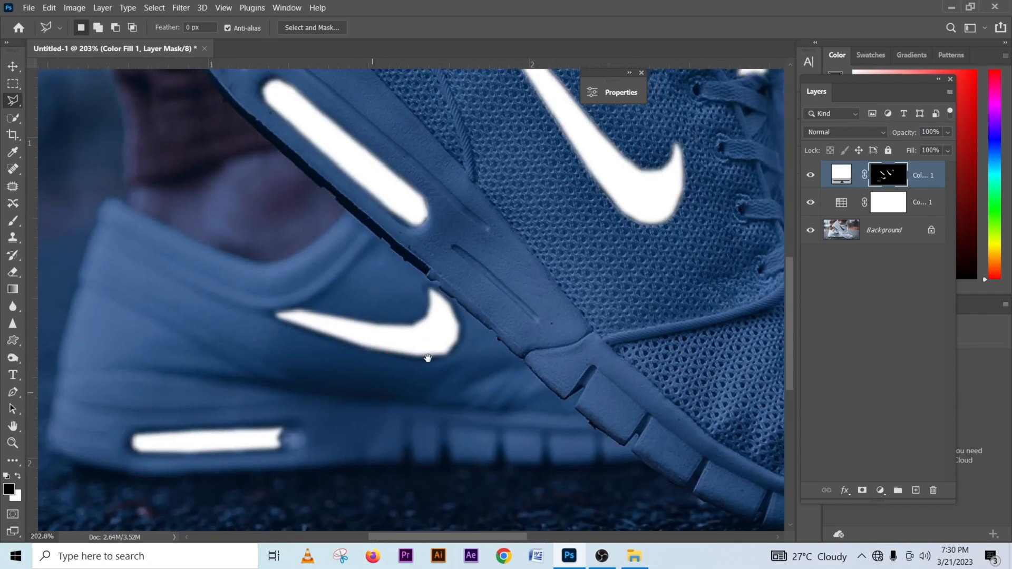
left_click_drag(559, 312, 456, 385)
scroll(644, 205, "up", 2, "alt")
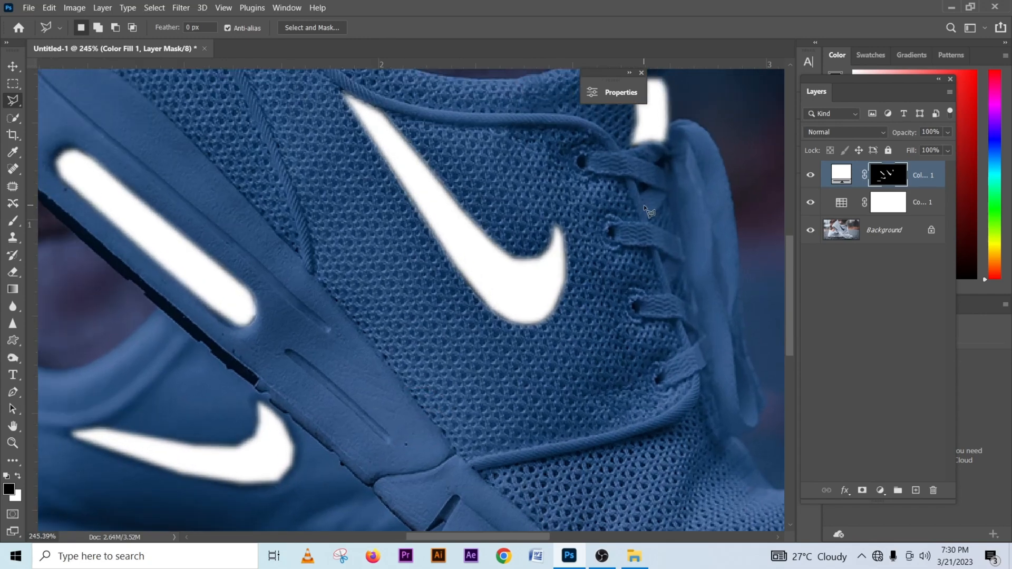
scroll(644, 205, "down", 3, "alt")
scroll(643, 204, "down", 3, "alt")
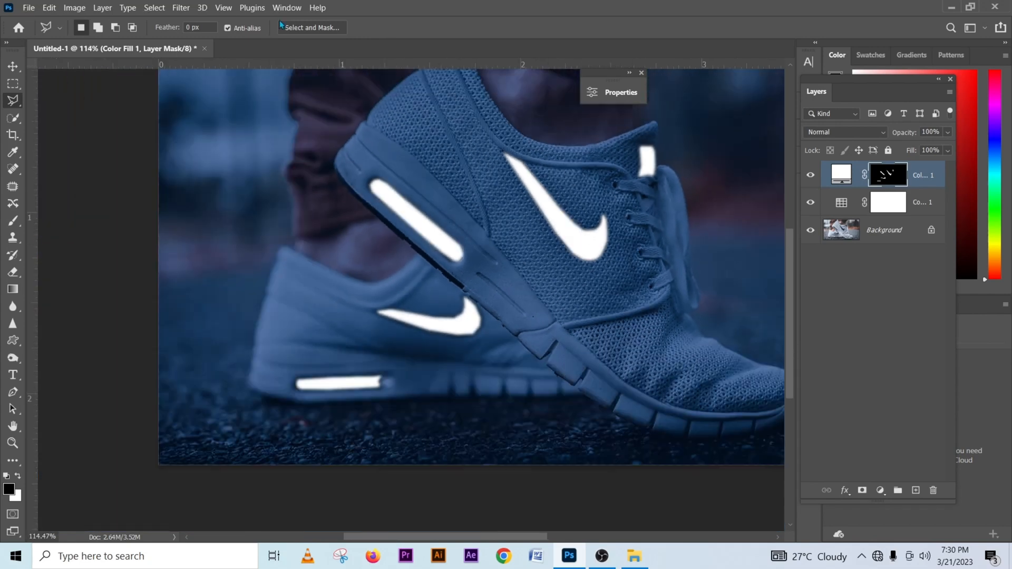
left_click(181, 8)
mouse_move(316, 165)
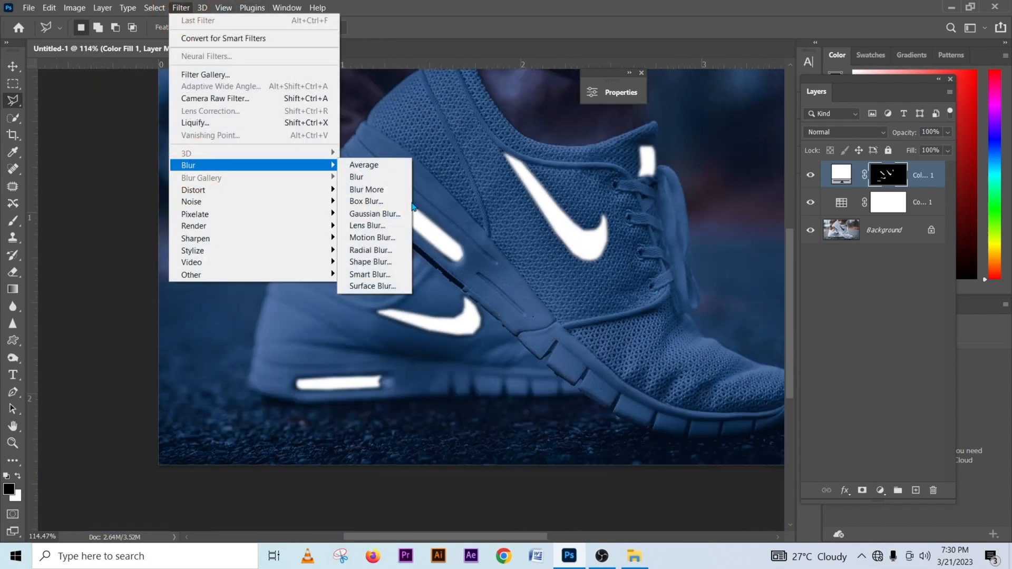
left_click(394, 214)
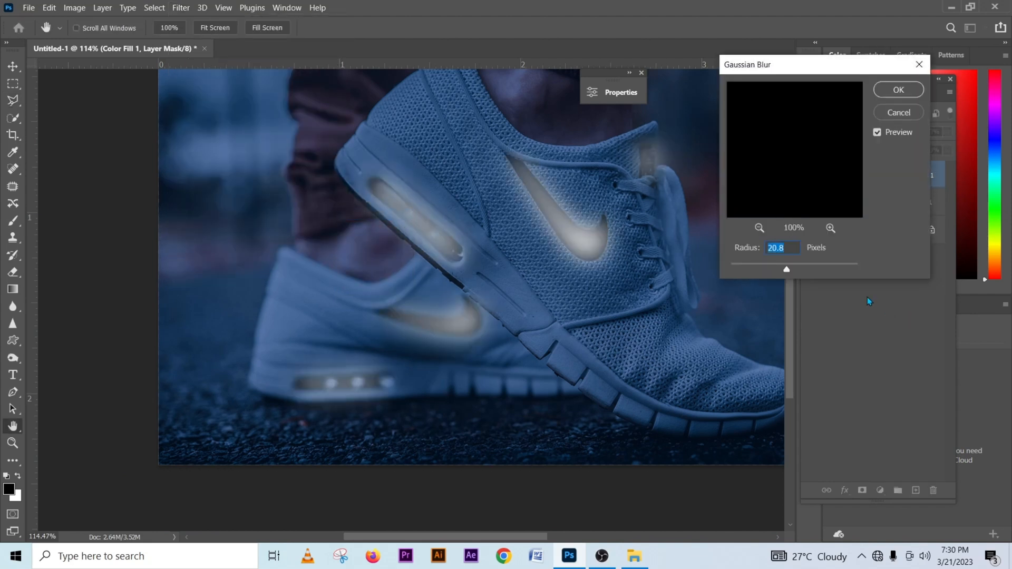
type("4")
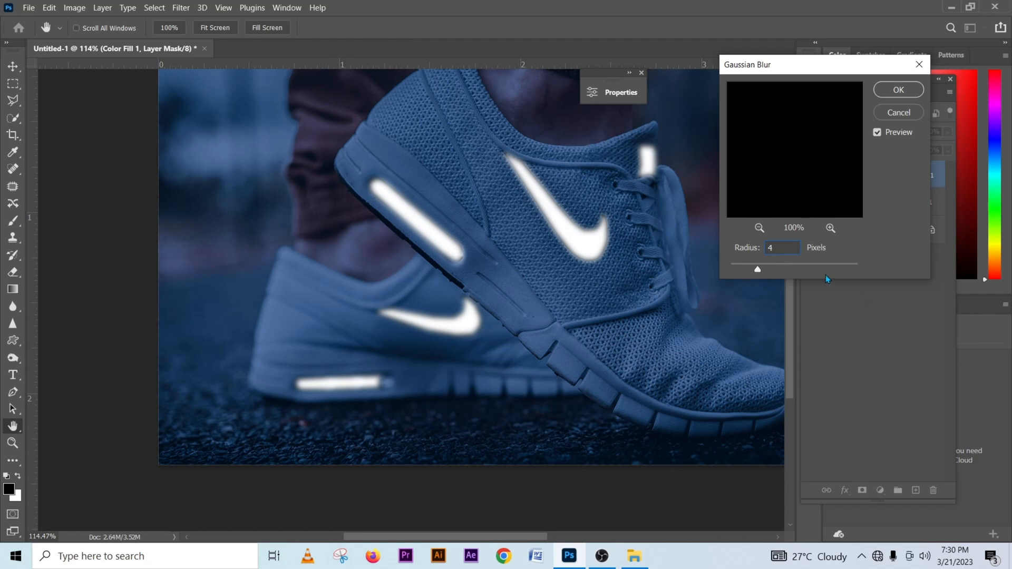
left_click_drag(793, 252, 722, 238)
type("3")
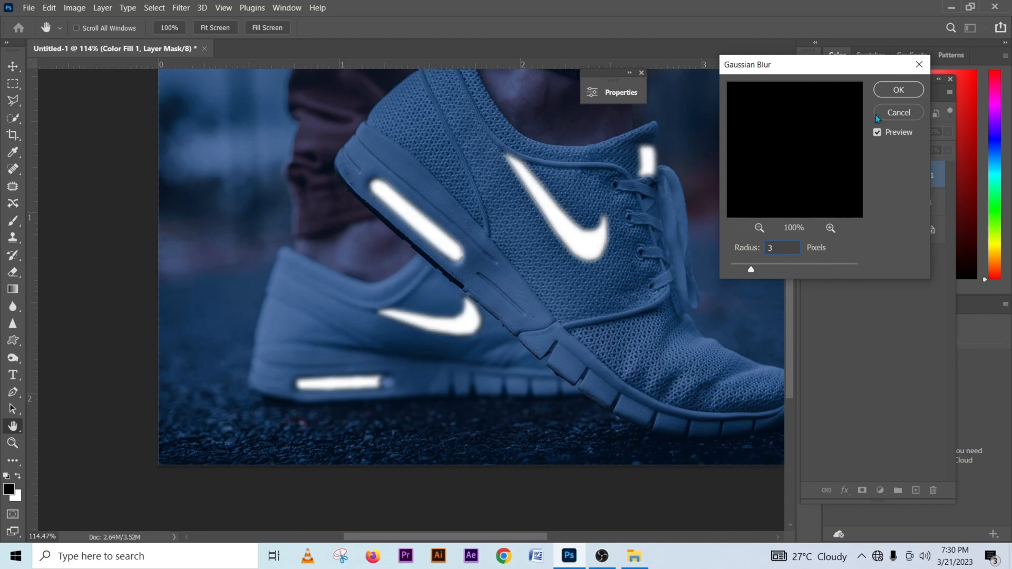
left_click(884, 92)
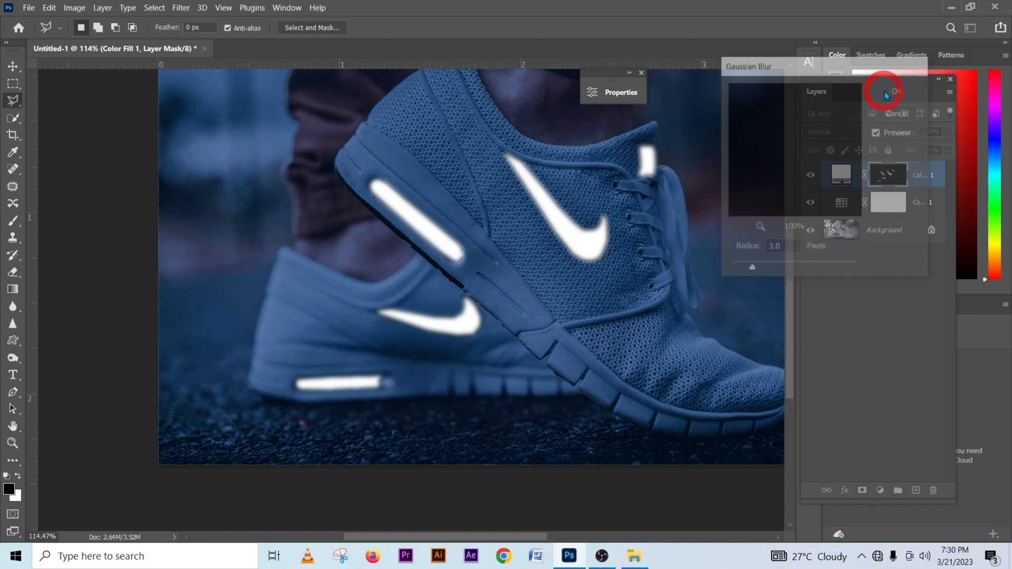
Close the floating Properties panel and make the colour fill active instead of its layer mask.
left_click(642, 72)
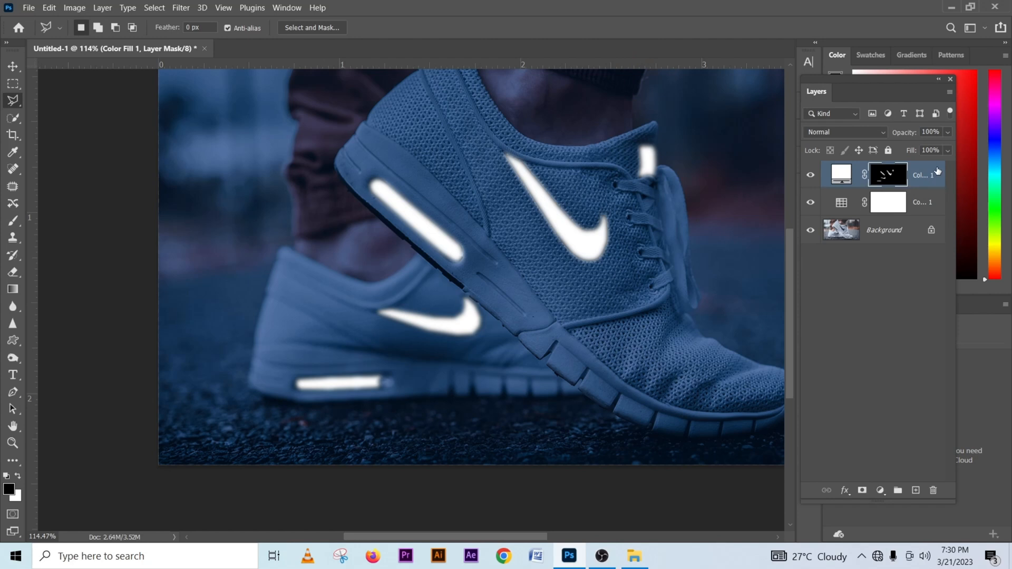
key("ctrl+2")
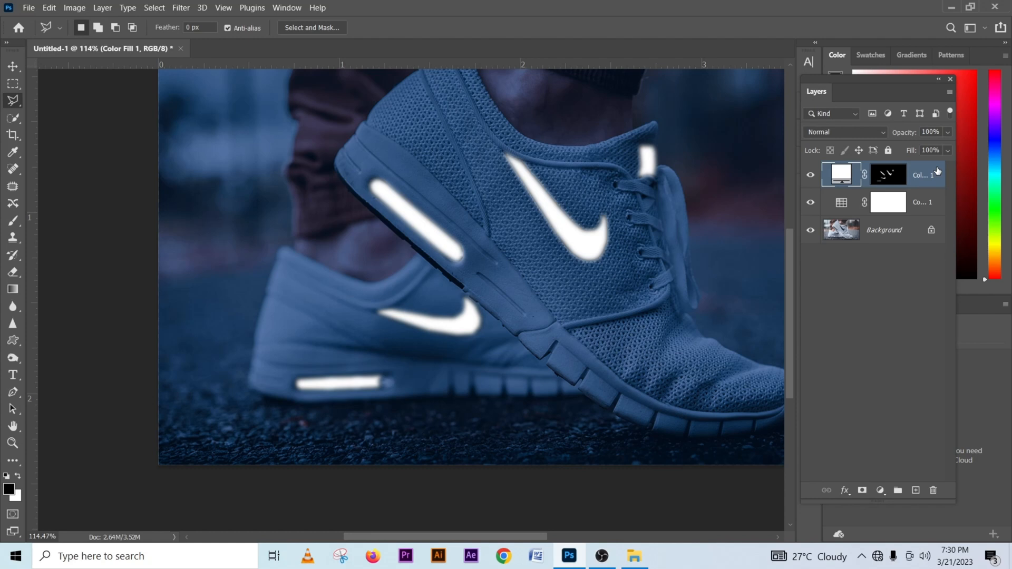
double_click(937, 171)
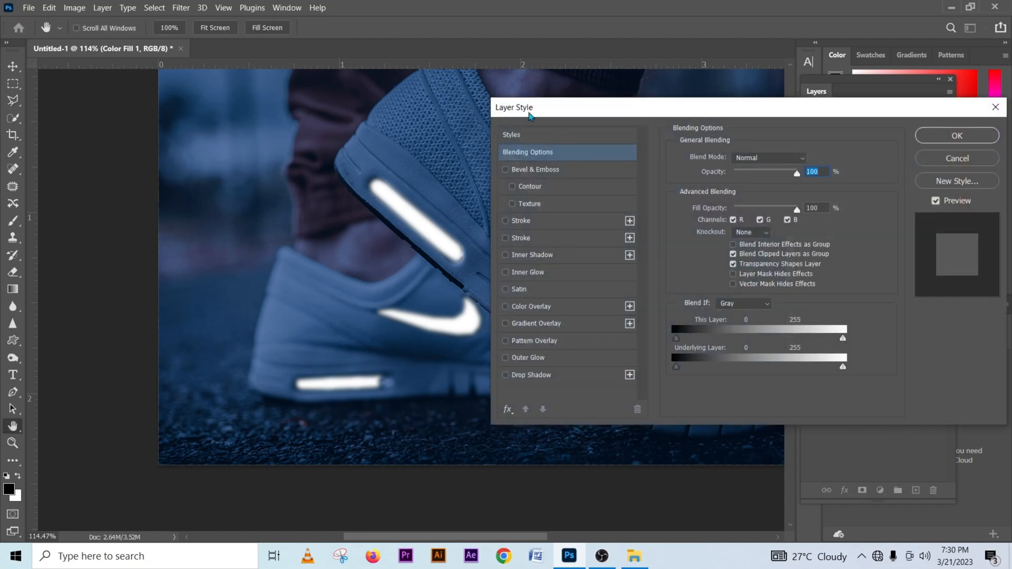
left_click(933, 162)
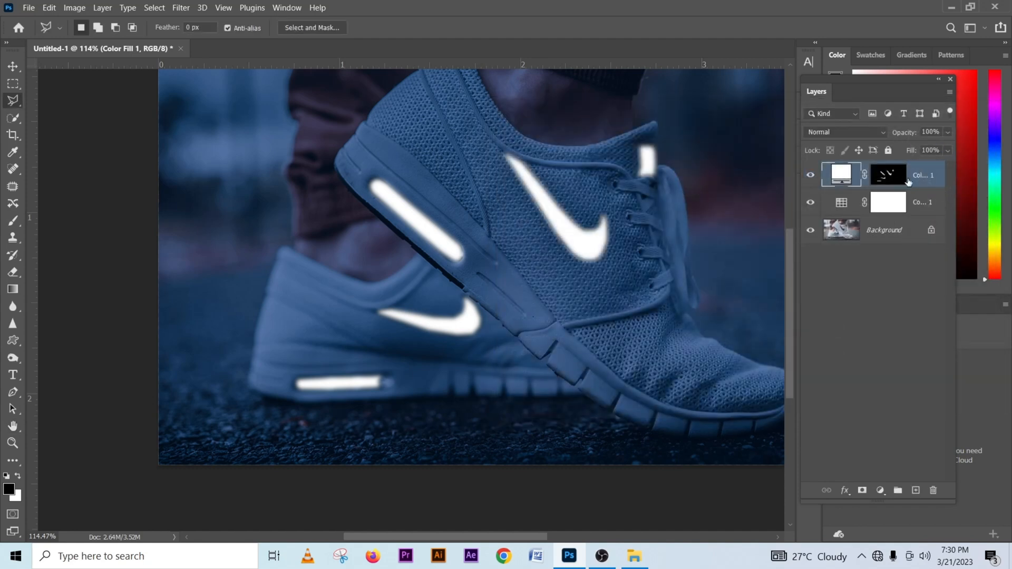
right_click(938, 182)
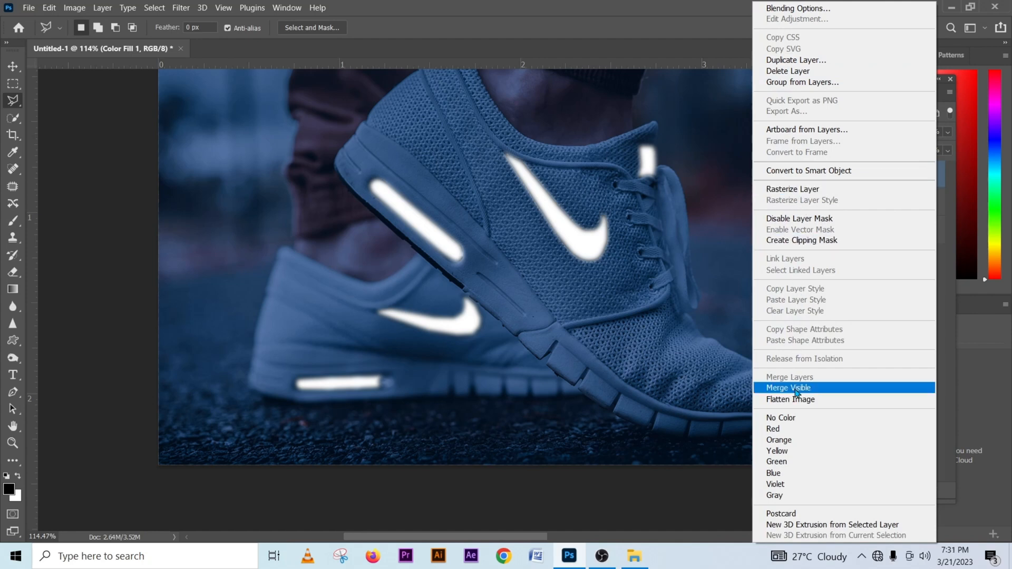
left_click(729, 508)
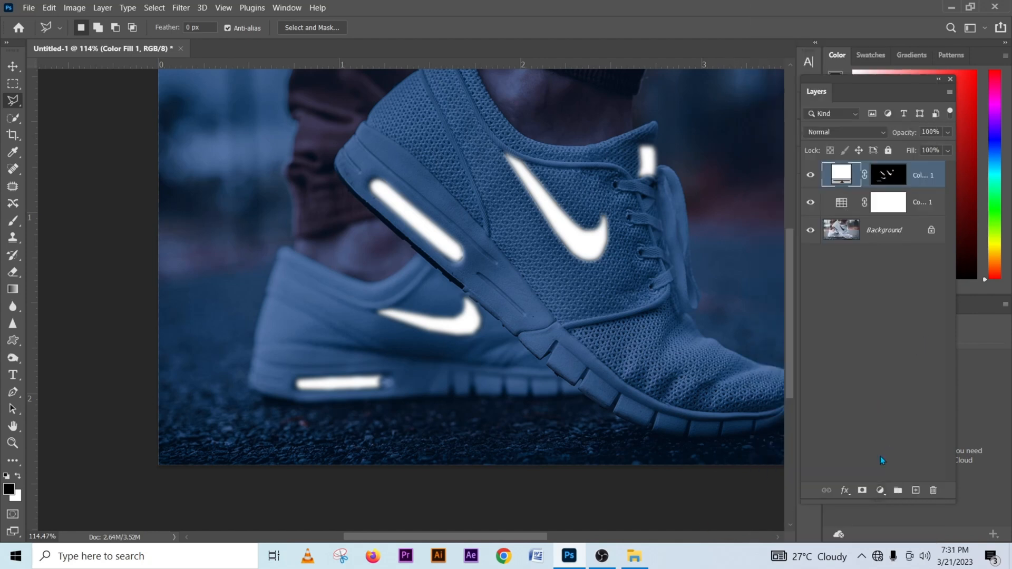
Add an Outer Glow effect to the white colour fill layer, keeping its settings open beside the shoes.
left_click(844, 493)
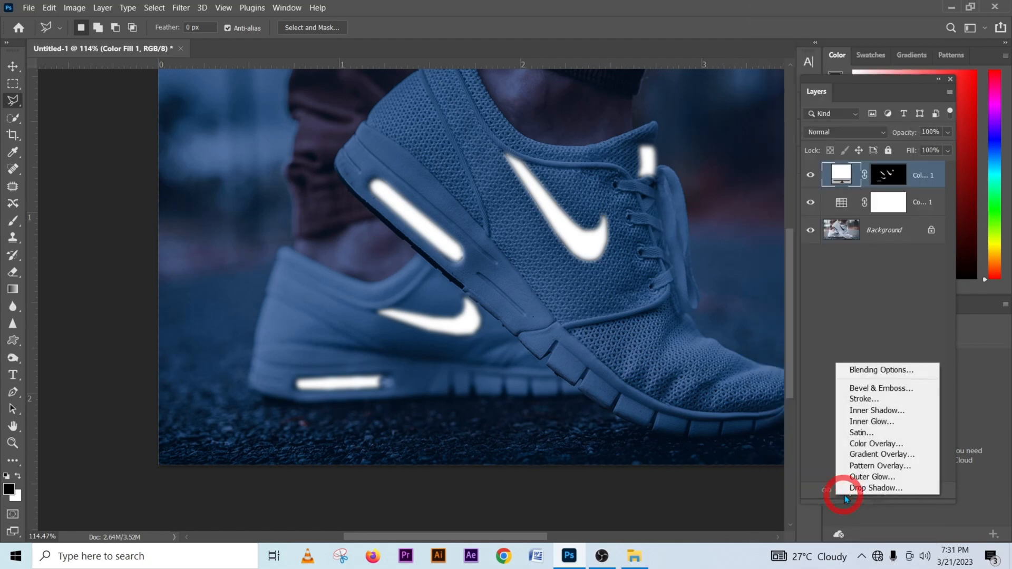
left_click(876, 373)
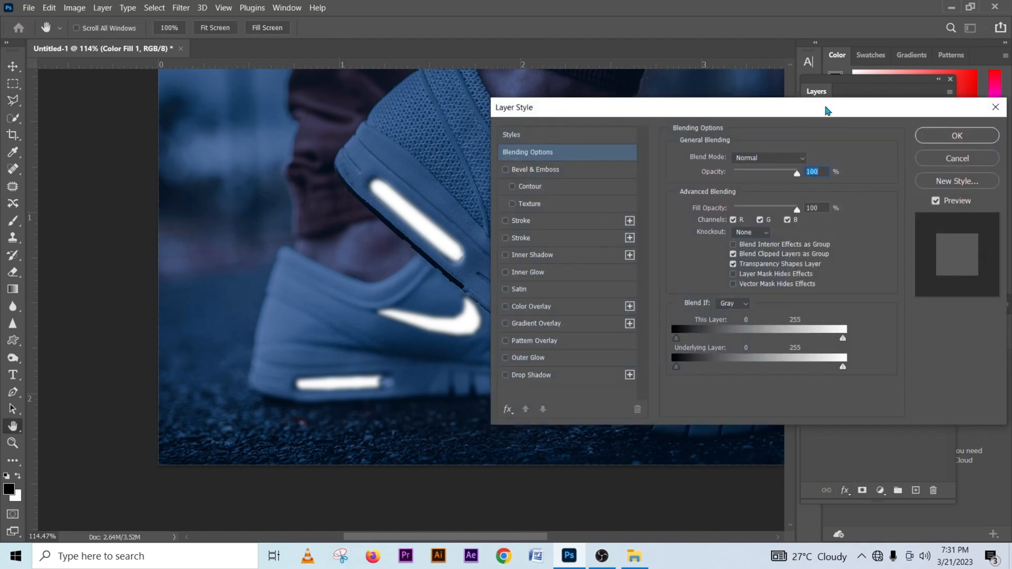
left_click_drag(827, 111, 535, 114)
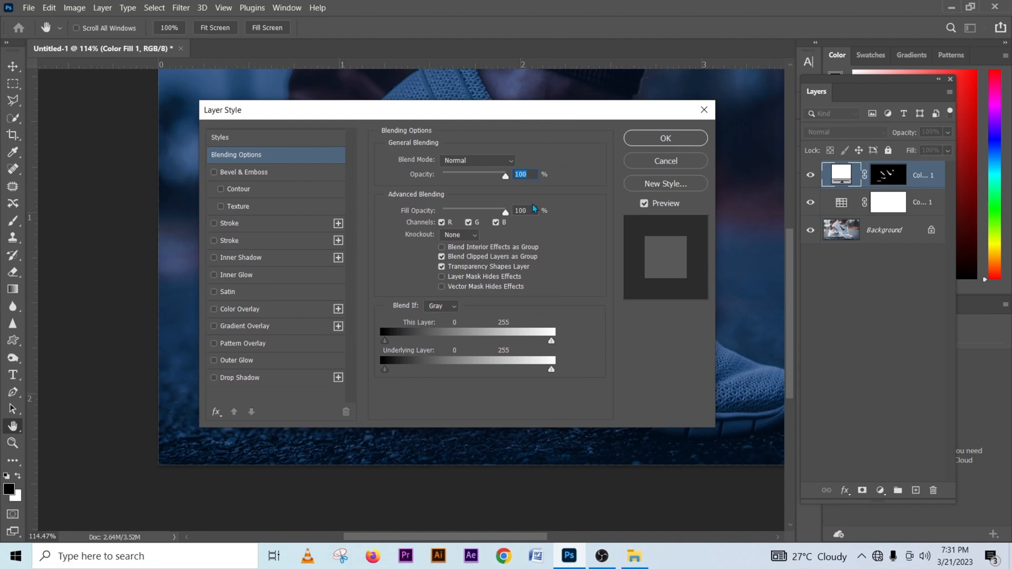
left_click(214, 362)
left_click(235, 362)
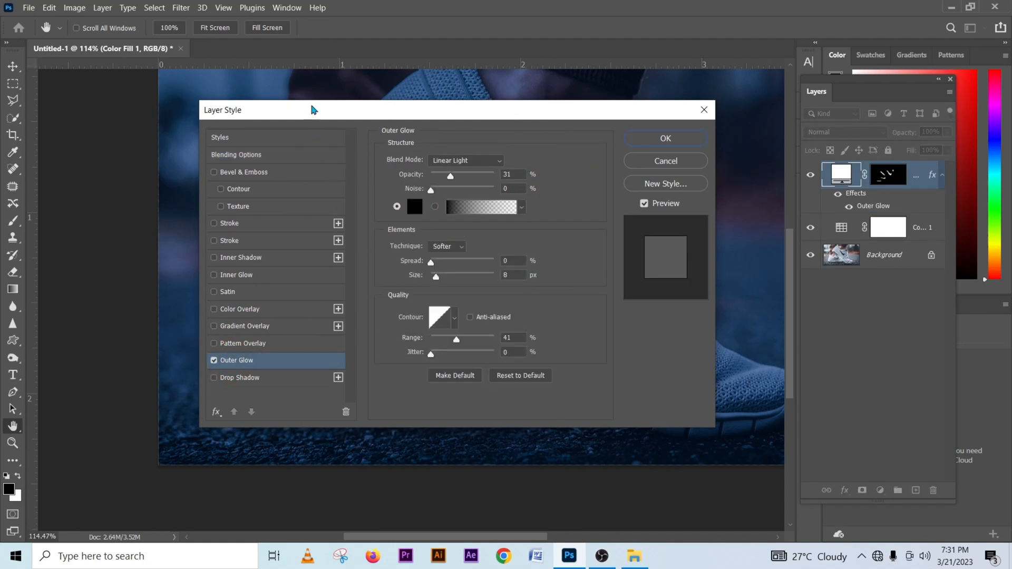
left_click_drag(308, 112, 725, 51)
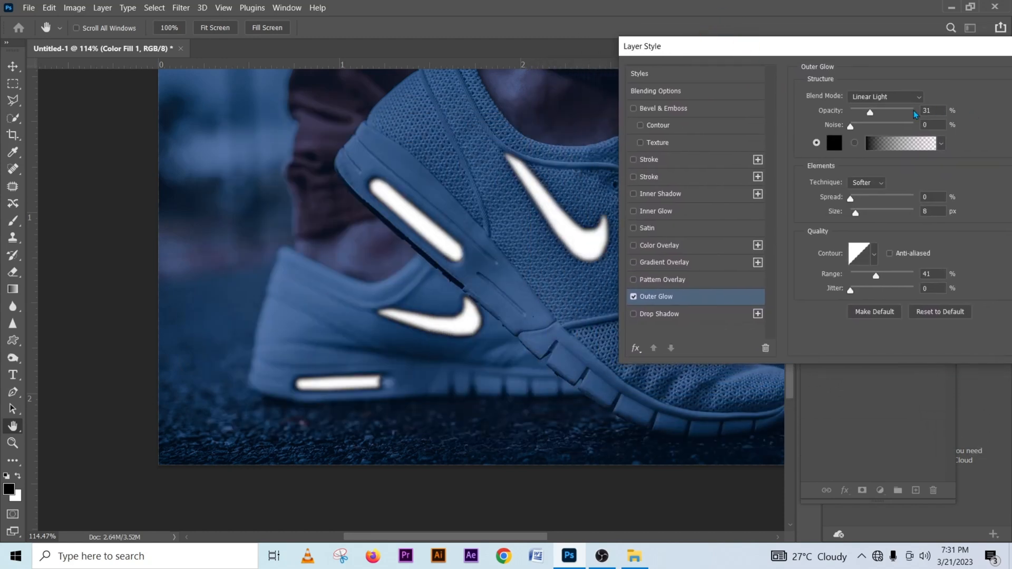
Set the outer glow's blend mode to Screen and its opacity to 55%.
left_click(875, 100)
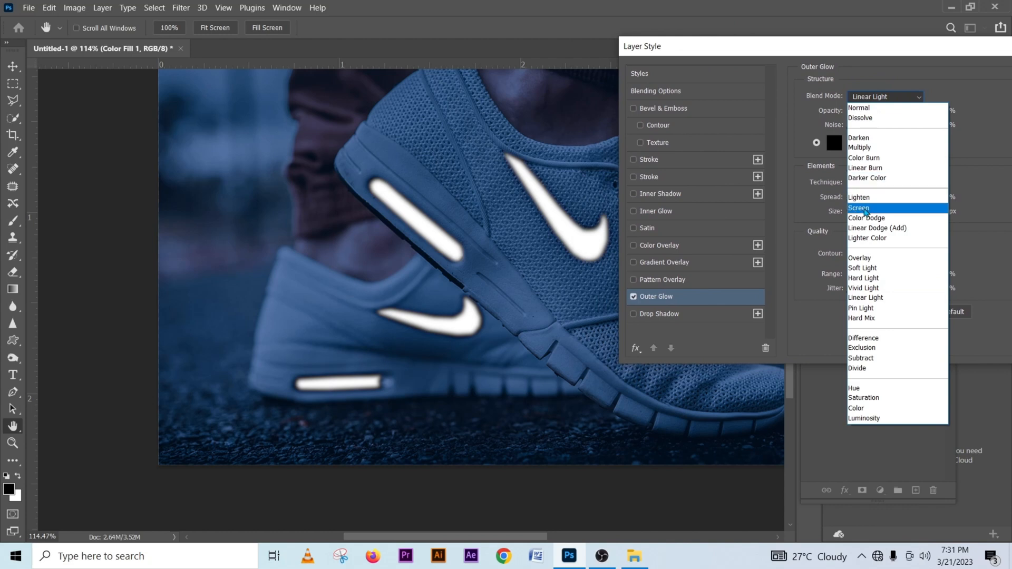
left_click(866, 210)
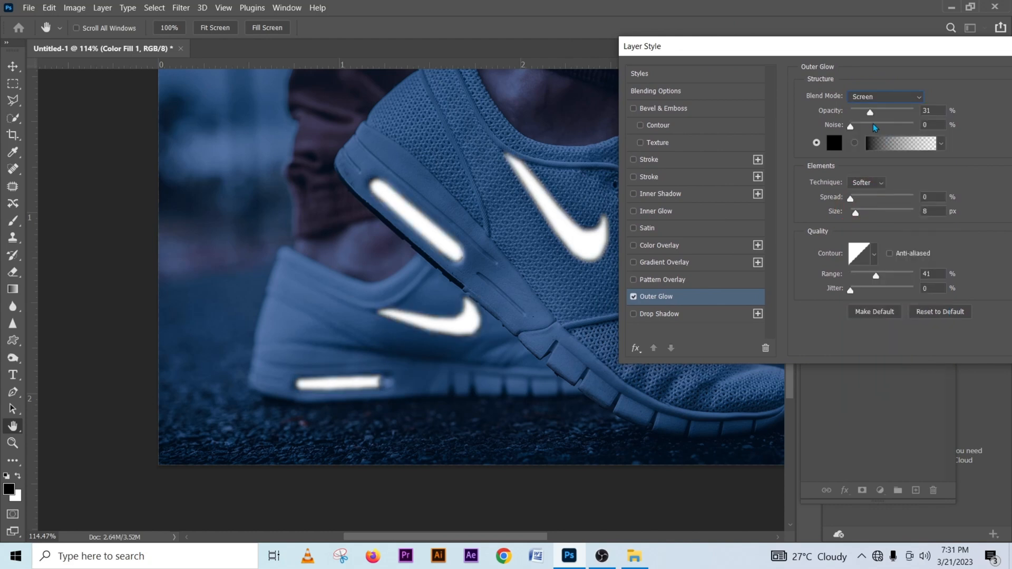
left_click_drag(870, 114, 885, 114)
Try red, pale pink, green and cyan for the outer glow, and settle on bright blue, hex 2c94ff.
left_click(838, 144)
left_click(788, 234)
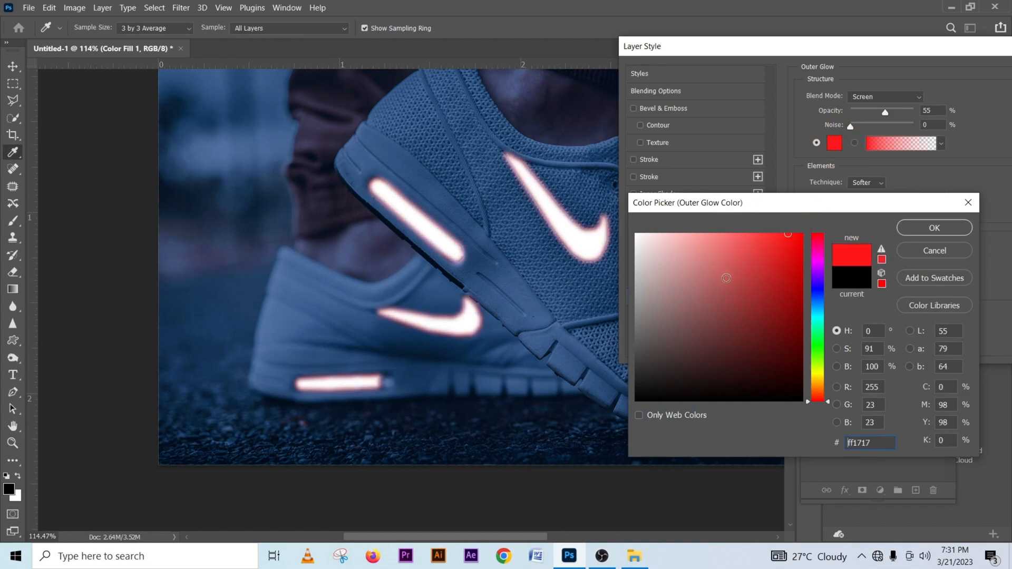
left_click(659, 234)
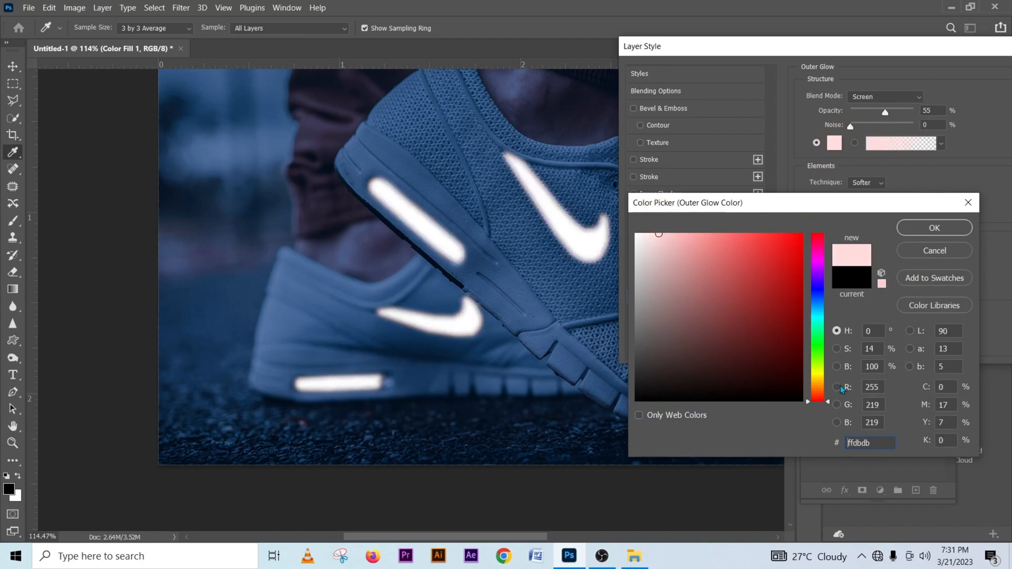
left_click(818, 355)
left_click(780, 234)
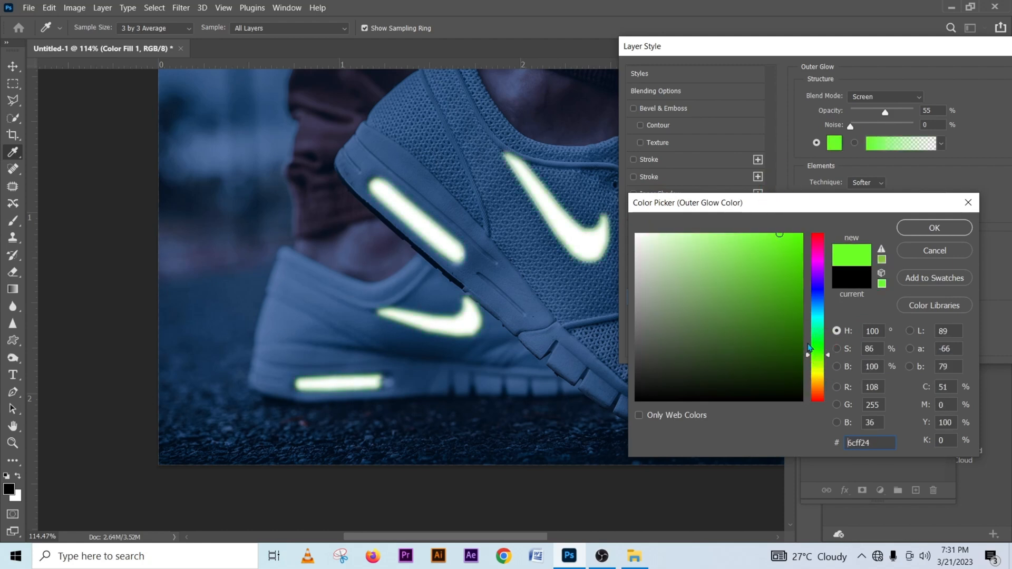
left_click(820, 317)
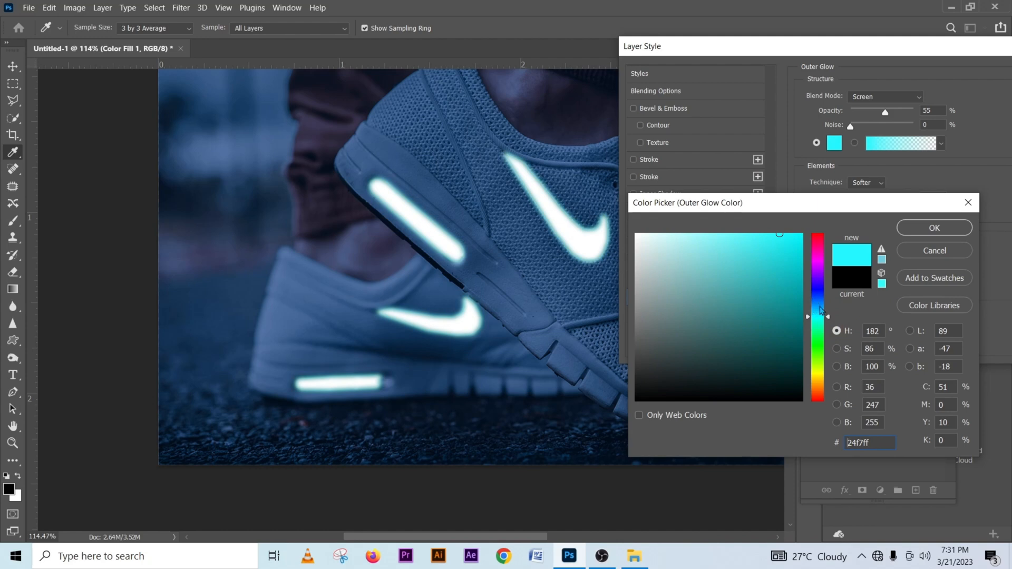
left_click(821, 308)
left_click(820, 315)
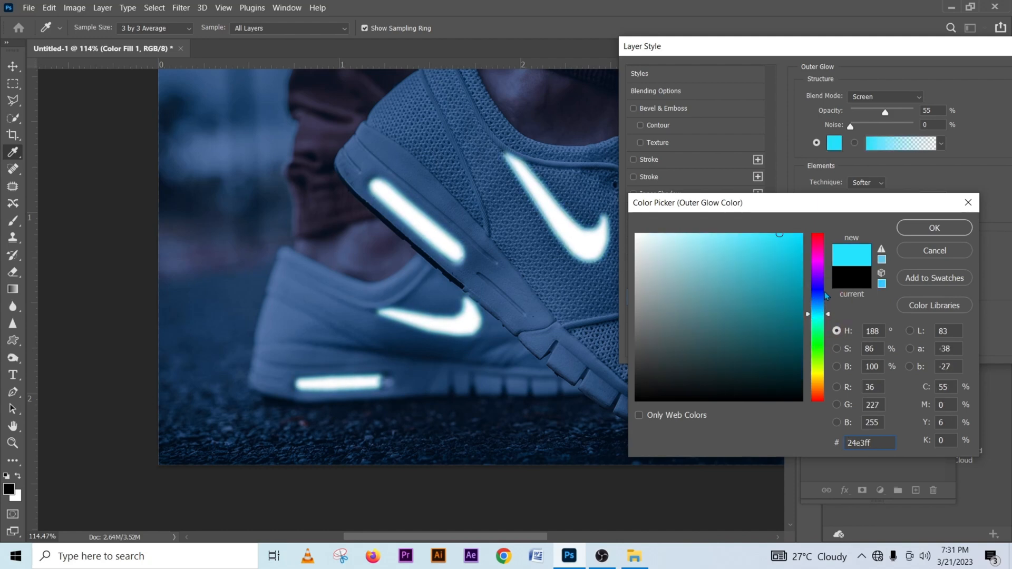
left_click(821, 289)
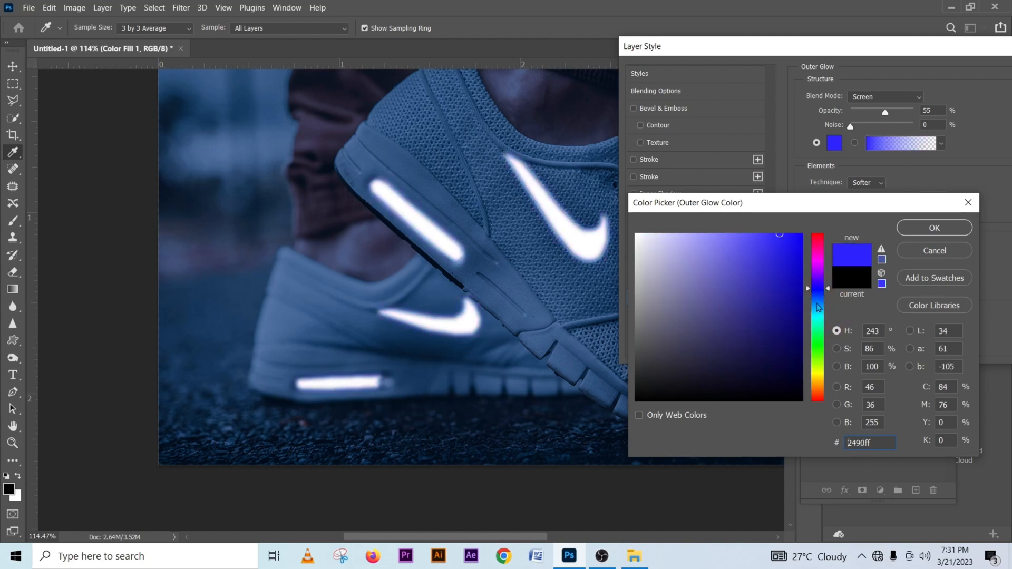
left_click(817, 305)
left_click(733, 234)
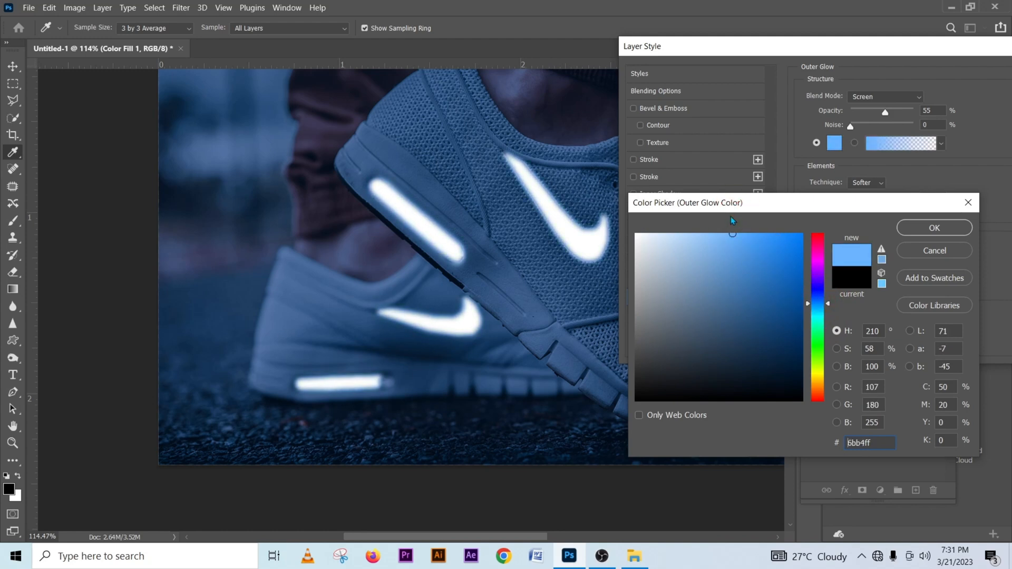
left_click(775, 233)
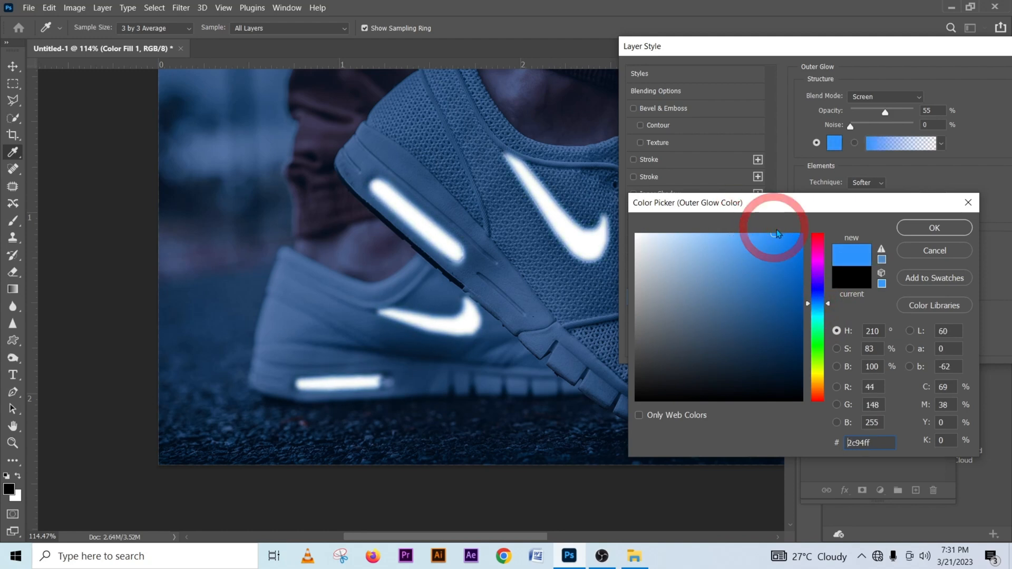
left_click(911, 232)
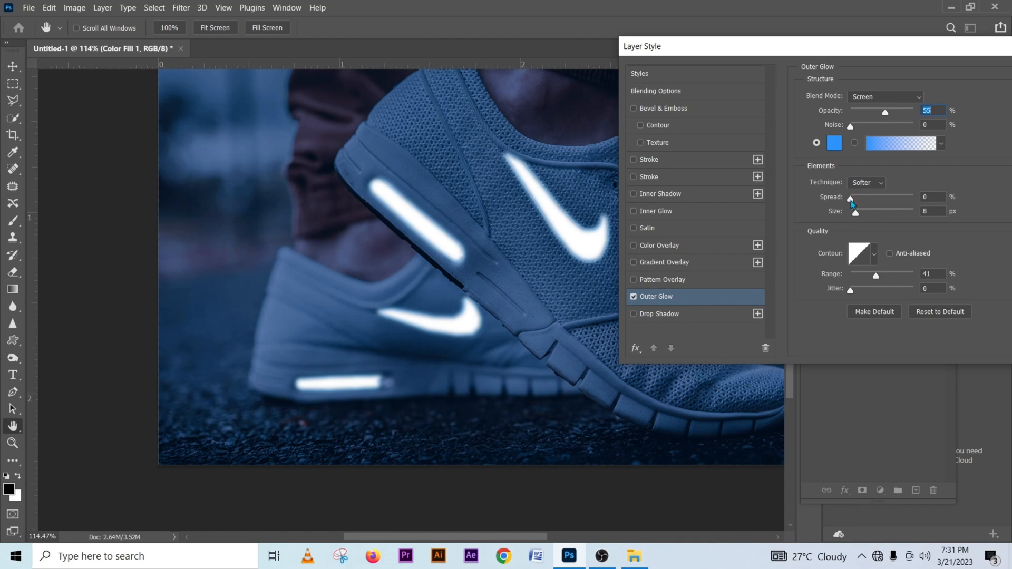
Widen the outer glow around the white shapes with a spread of 13% and a size of 40 px.
left_click_drag(854, 204, 858, 204)
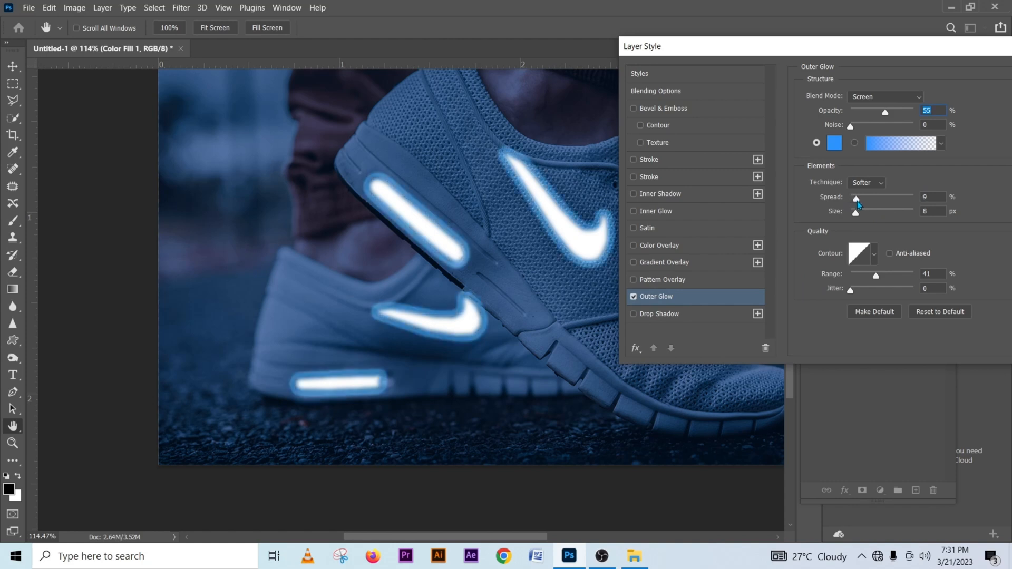
left_click(857, 199)
left_click_drag(858, 217, 859, 202)
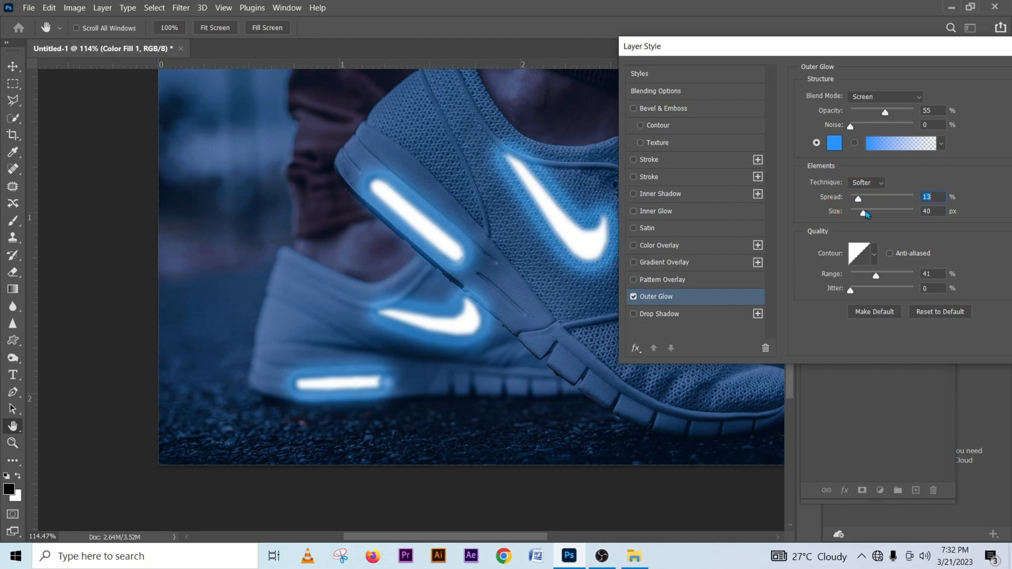
Strengthen the outer glow to 76% opacity, 17% spread and 49 px size, and apply the layer style.
left_click(866, 214)
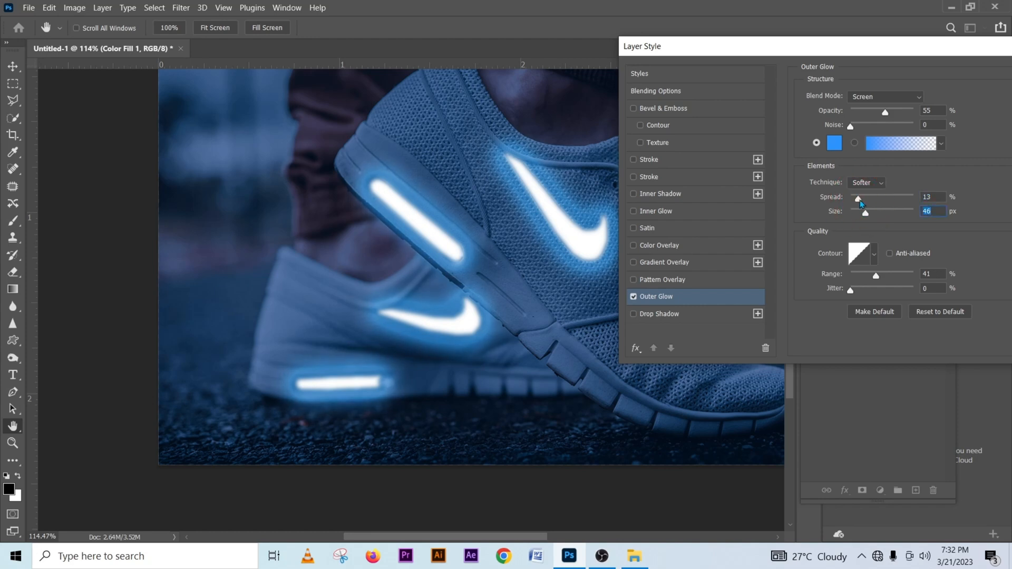
left_click_drag(859, 201, 857, 200)
left_click(856, 199)
mouse_move(888, 118)
left_mouse_down()
mouse_move(902, 121)
mouse_move(838, 129)
mouse_move(900, 115)
left_mouse_up()
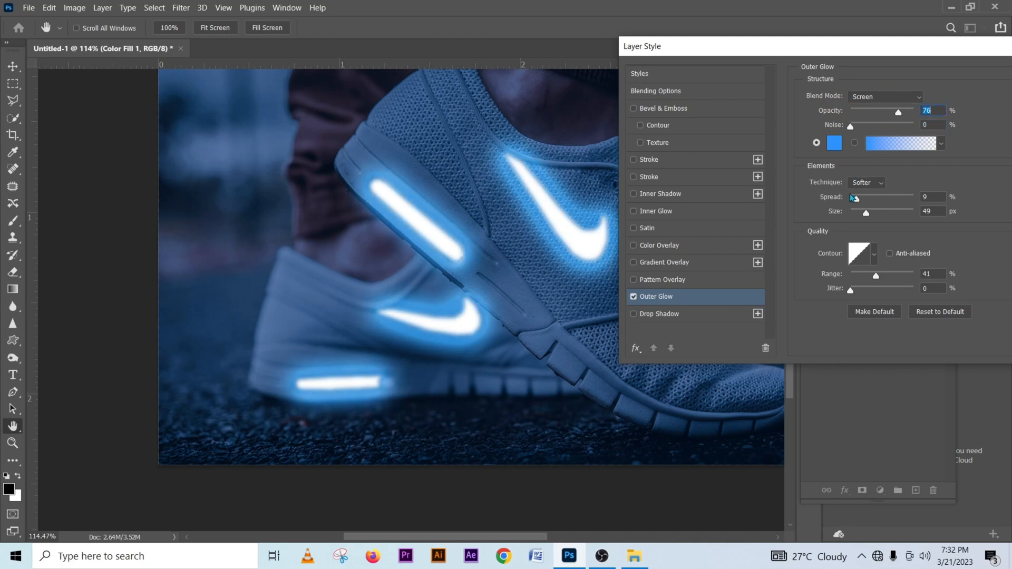
left_click_drag(857, 199, 872, 215)
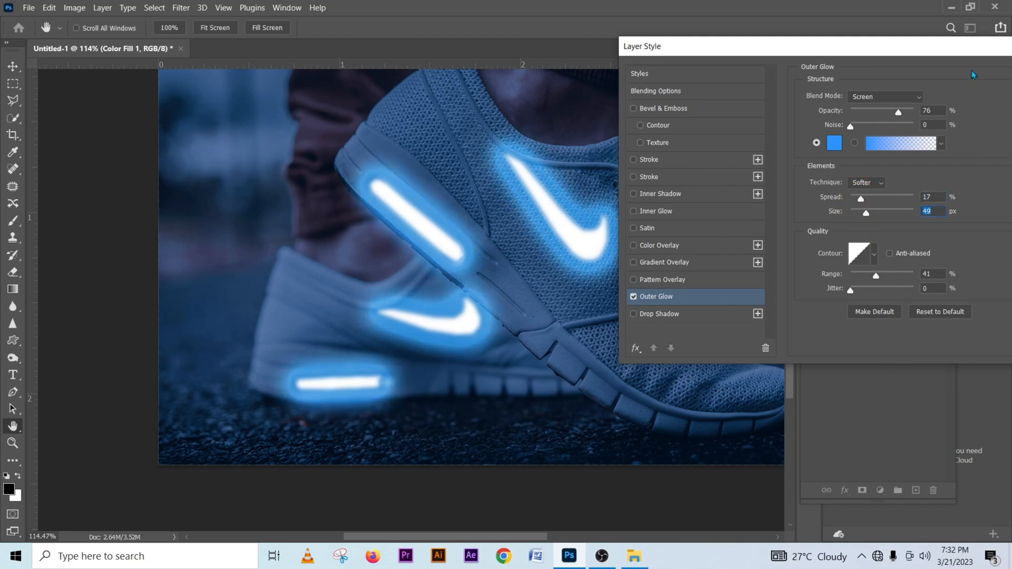
left_click_drag(972, 54, 874, 58)
left_click(984, 81)
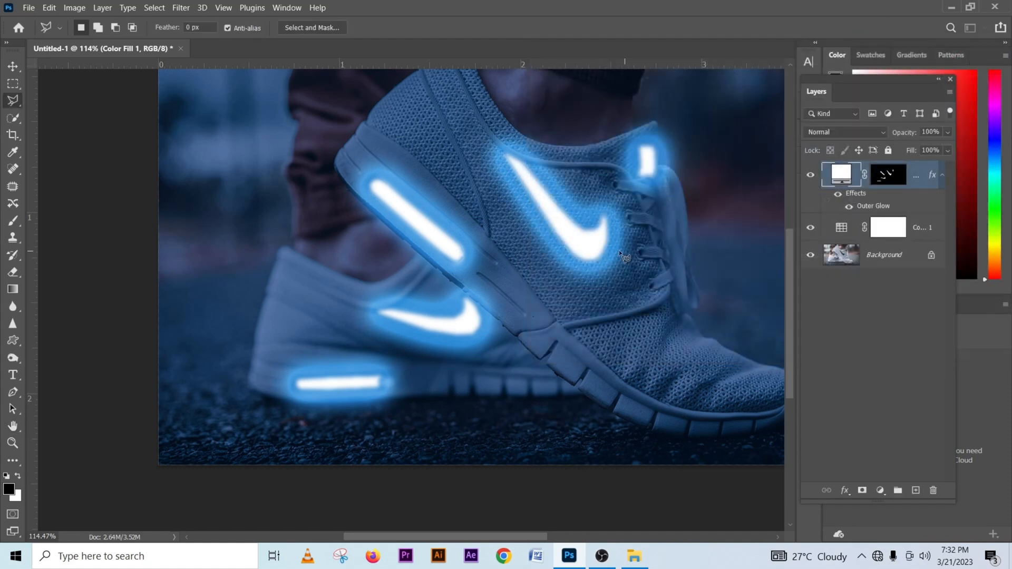
Compare the shoes with and without the glowing white fill layer, close up and with the whole image in view.
left_click(811, 176)
left_click(811, 175)
left_click(811, 175)
left_click(811, 176)
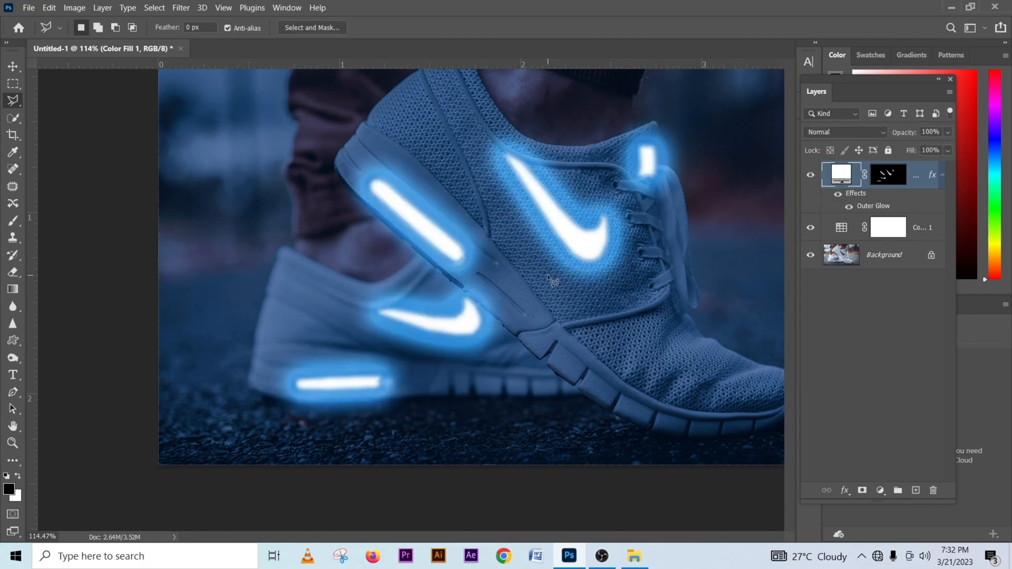
scroll(547, 274, "down", 3)
left_click(812, 176)
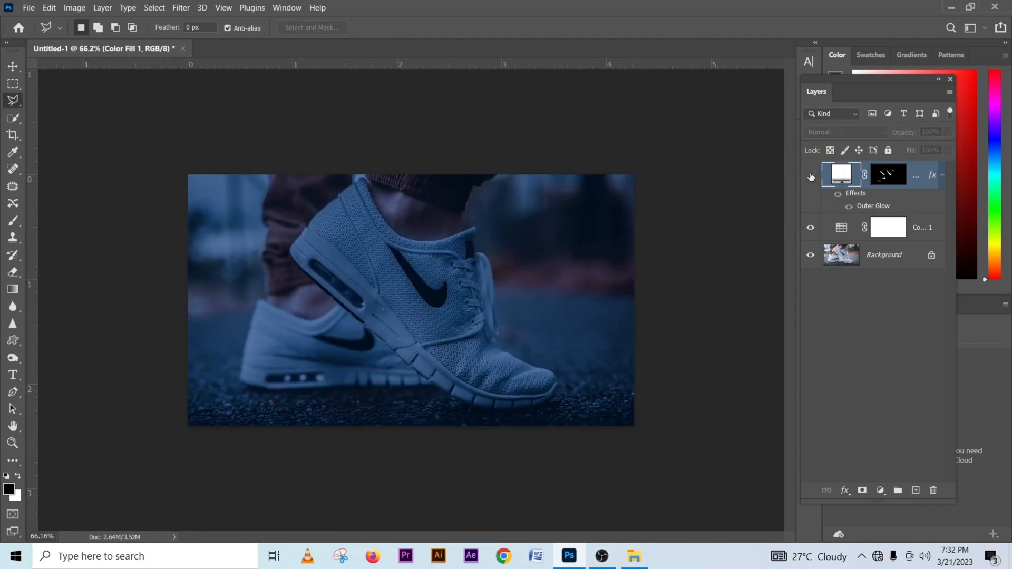
left_click(811, 175)
left_click(811, 176)
left_click(812, 175)
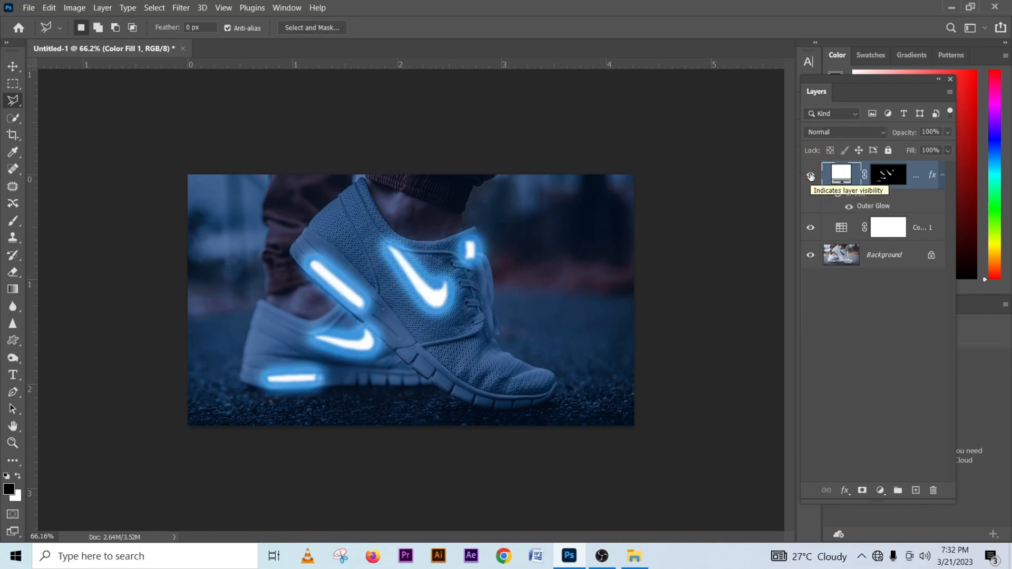
left_click(811, 175)
left_click(812, 175)
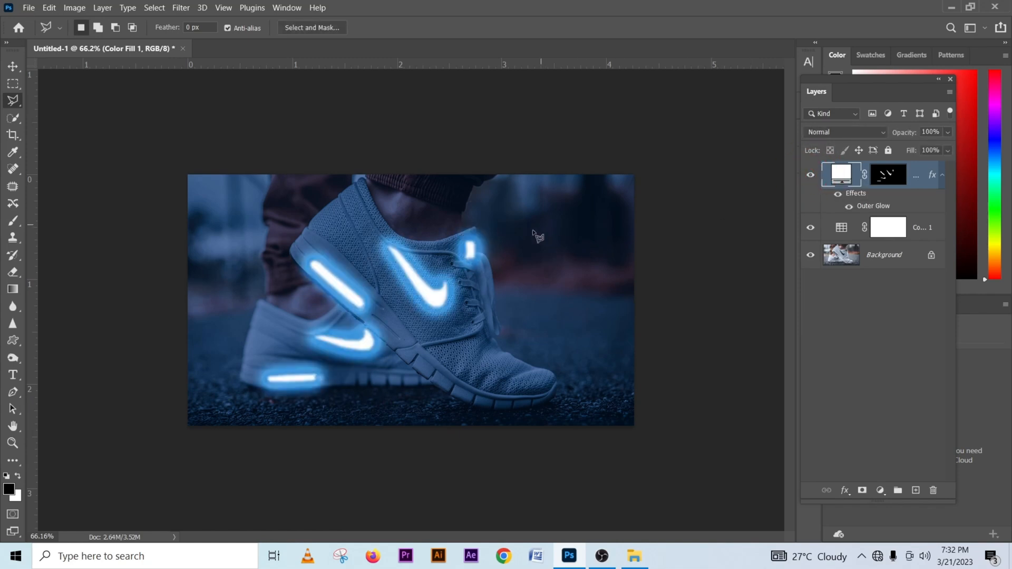
Add a new empty layer above the glowing shapes and set its blend mode to Linear Dodge (Add).
scroll(537, 235, "up", 2)
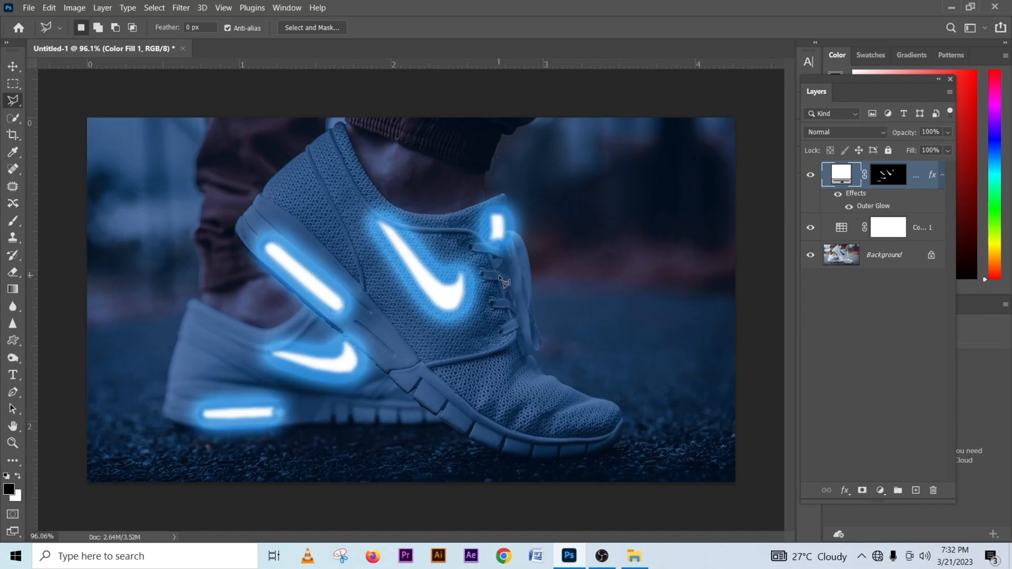
left_click(915, 491)
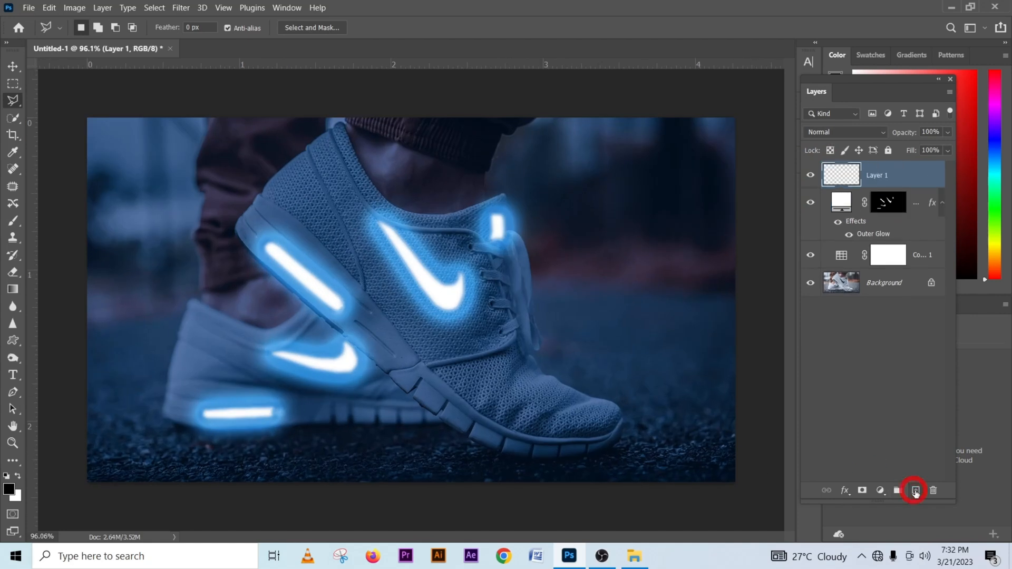
left_click(816, 133)
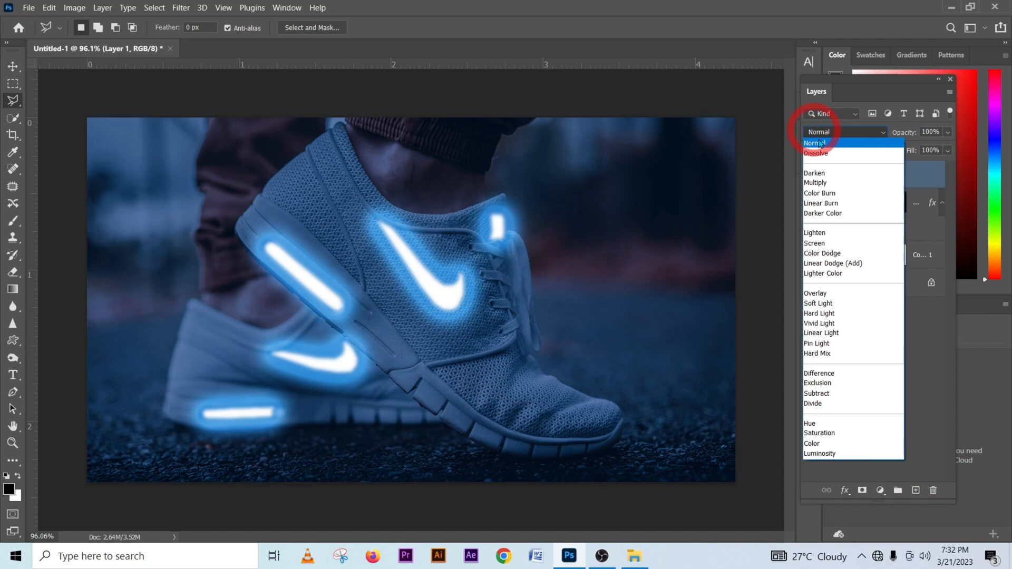
left_click(826, 264)
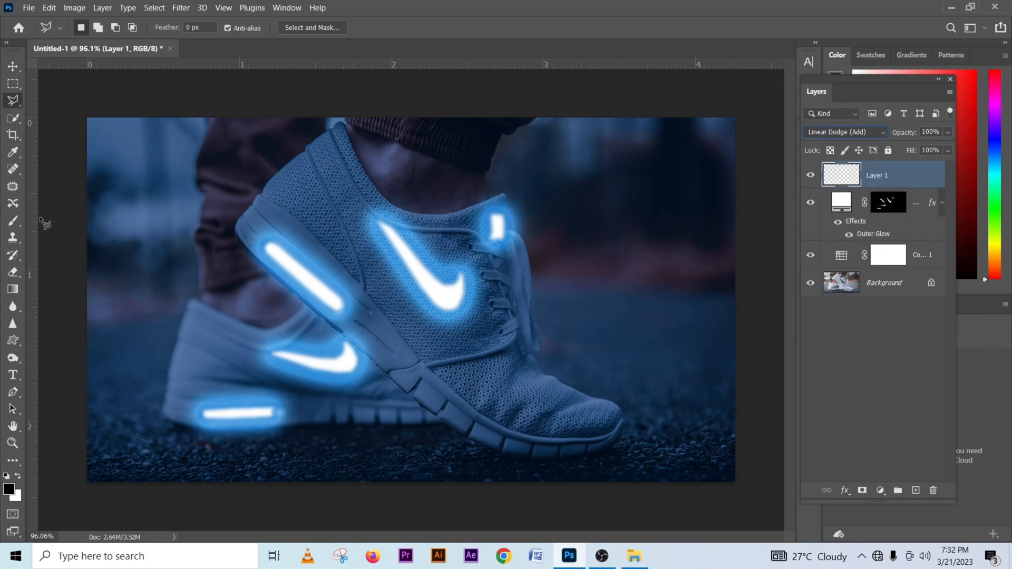
Set up the Brush tool with 7% flow and 80% opacity for soft light painting.
left_click(14, 220)
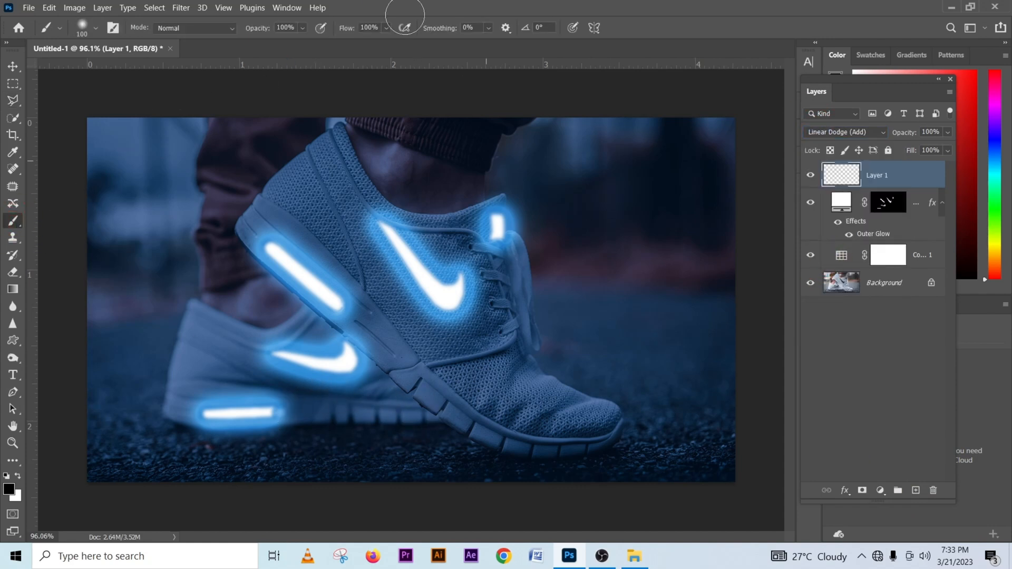
left_click_drag(346, 29, 286, 33)
key("8")
scroll(464, 348, "up", 3)
scroll(412, 319, "up", 2)
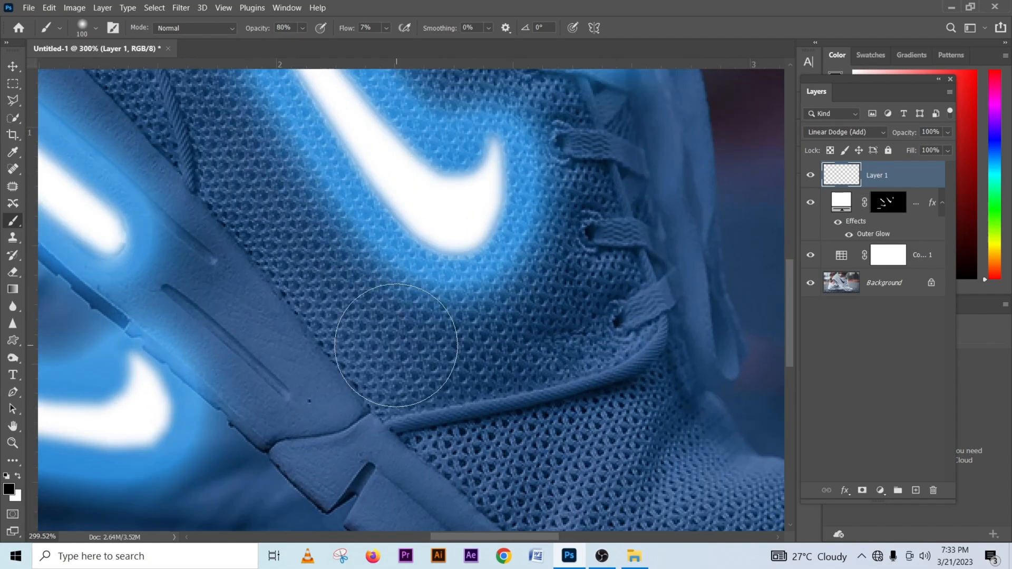
Reduce the brush to 28 px and sample the blue glow above the rear shoe's sole window as the painting colour.
mouse_move(317, 349)
left_mouse_down()
mouse_move(510, 343)
mouse_move(371, 327)
left_mouse_up()
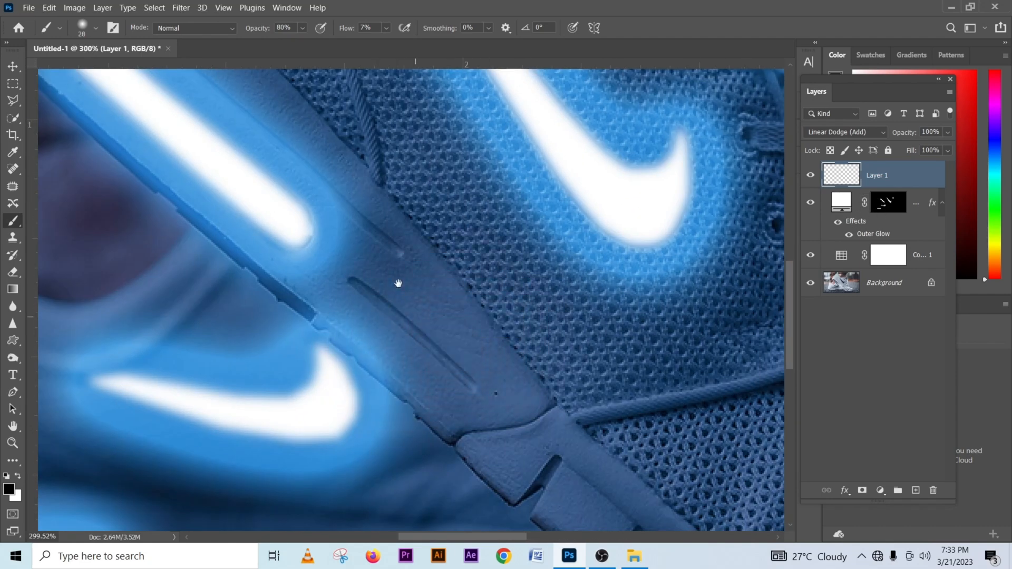
left_click_drag(397, 283, 571, 353)
left_click_drag(465, 242, 572, 329)
scroll(433, 237, "down", 2)
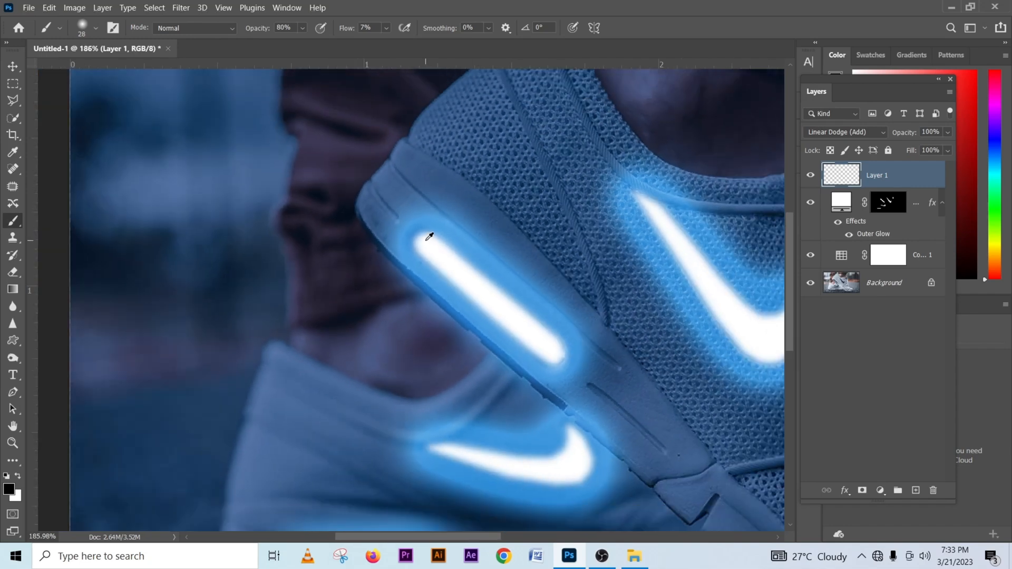
left_click_drag(445, 373, 432, 251)
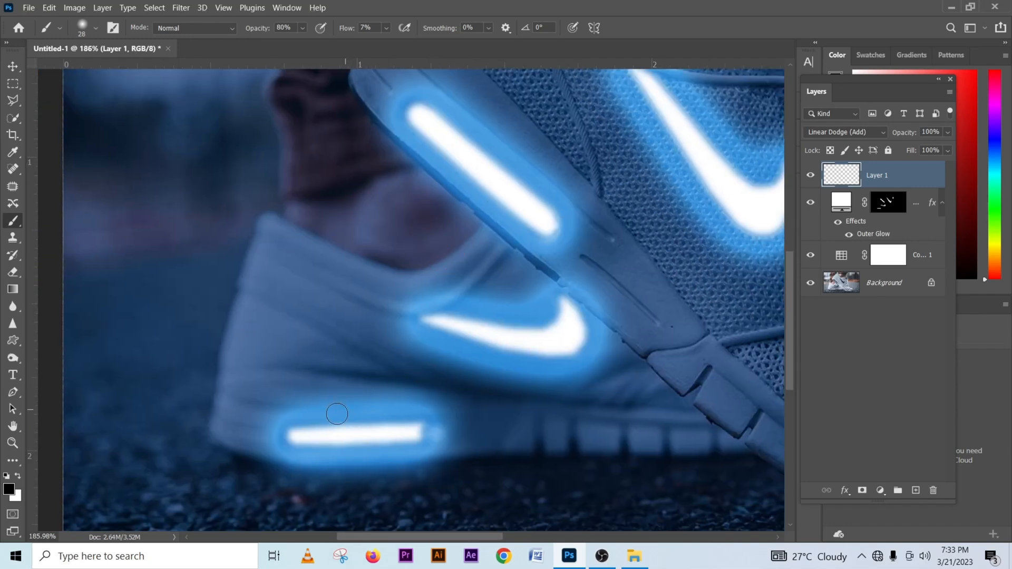
left_click(337, 409, "alt")
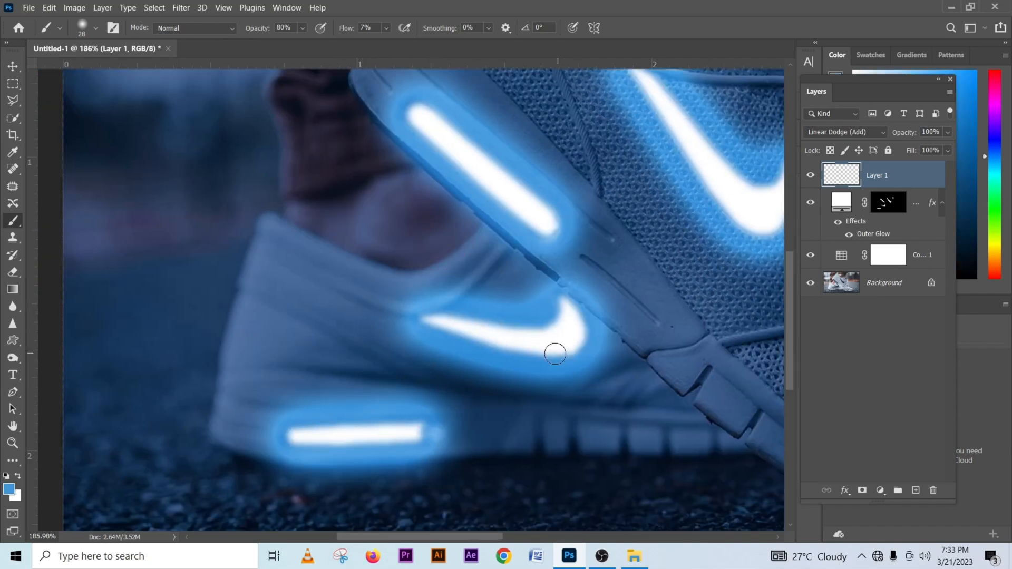
Try painting a blue light reflection on the ground below the rear shoe's sole window with a 48 px brush.
scroll(395, 385, "down", 2)
scroll(383, 320, "down", 4)
scroll(421, 390, "up", 2)
scroll(435, 410, "up", 4)
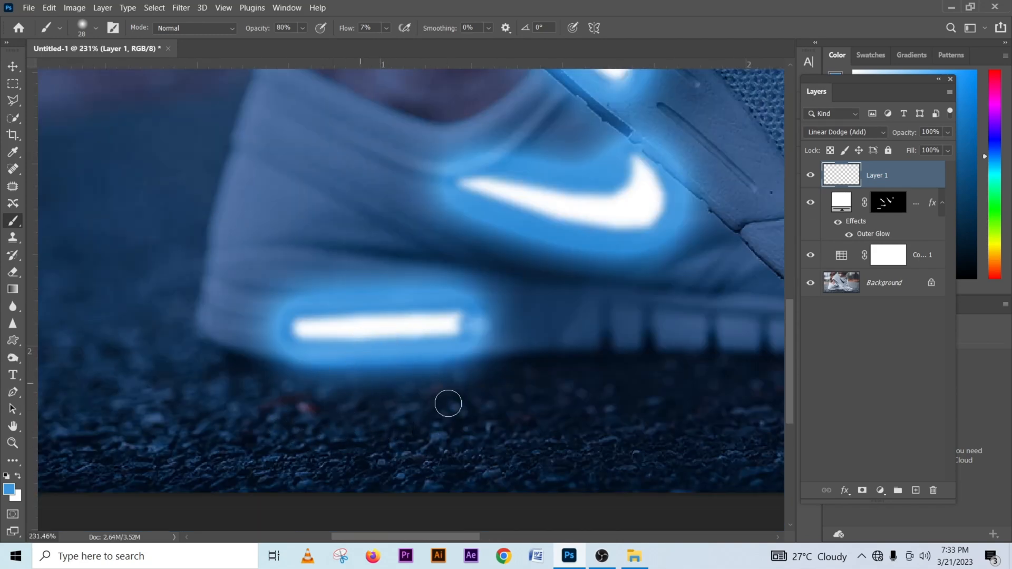
mouse_move(359, 434)
left_mouse_down()
mouse_move(386, 440)
mouse_move(359, 439)
left_mouse_up()
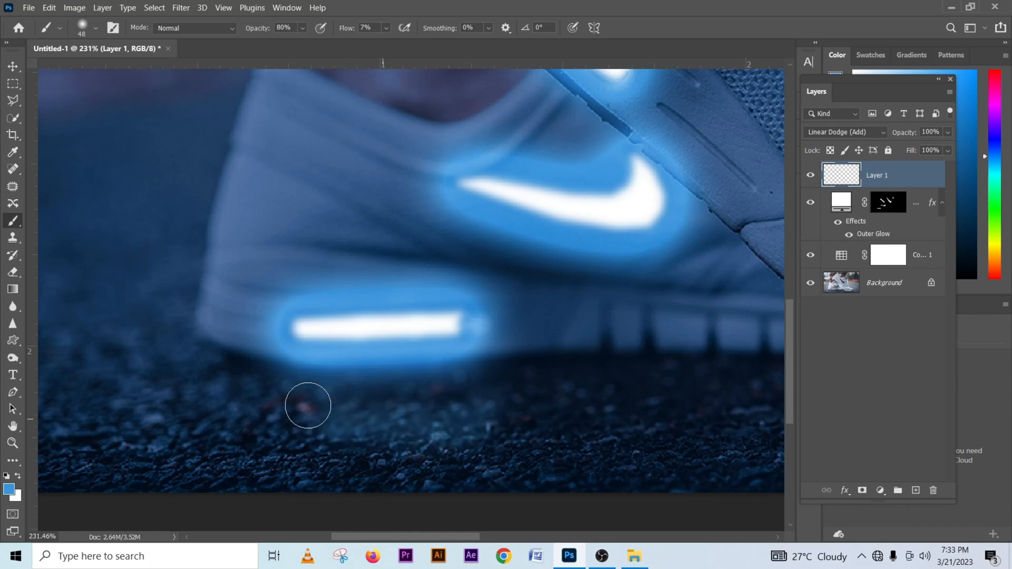
scroll(364, 417, "down", 3)
mouse_move(329, 434)
left_mouse_down()
mouse_move(444, 427)
mouse_move(321, 417)
left_mouse_up()
scroll(656, 336, "down", 4)
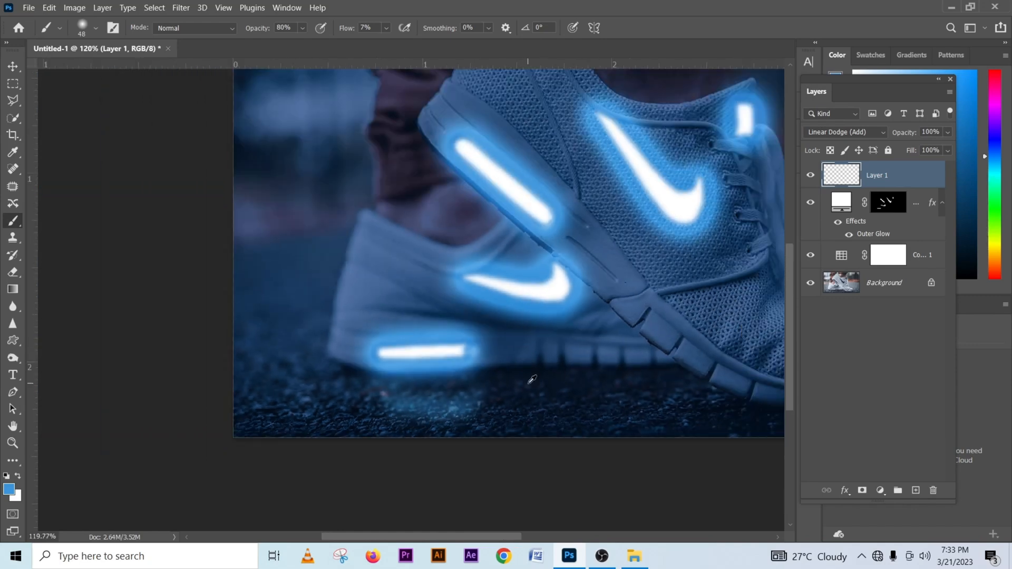
key("ctrl+z")
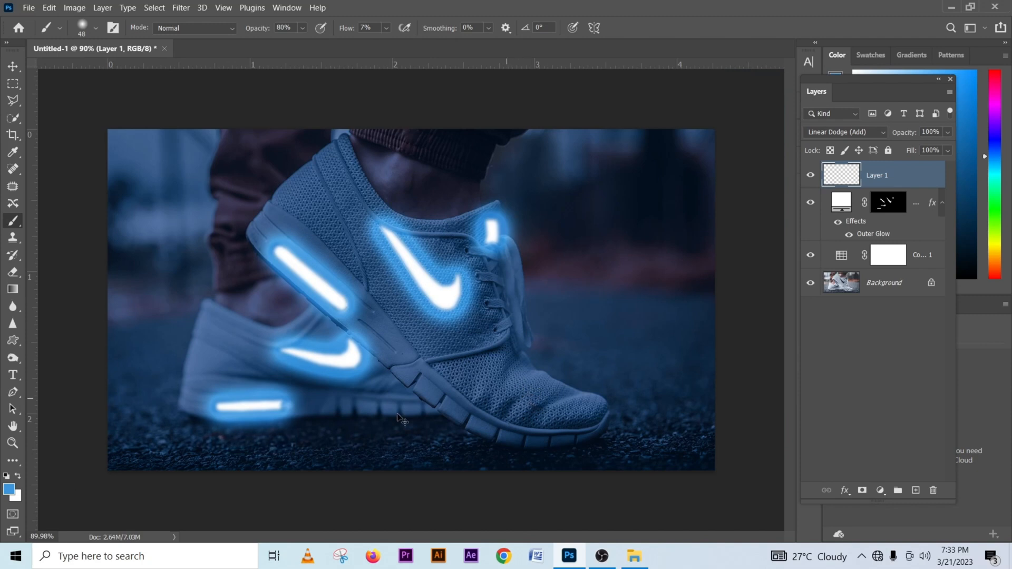
Paint a faint blue reflection on the ground beneath the rear shoe's heel with a 24 px brush, checking it against the unpainted image.
left_click_drag(276, 447, 268, 447)
mouse_move(200, 438)
left_mouse_down()
mouse_move(245, 453)
mouse_move(300, 436)
mouse_move(271, 447)
mouse_move(185, 428)
left_mouse_up()
left_click(811, 174)
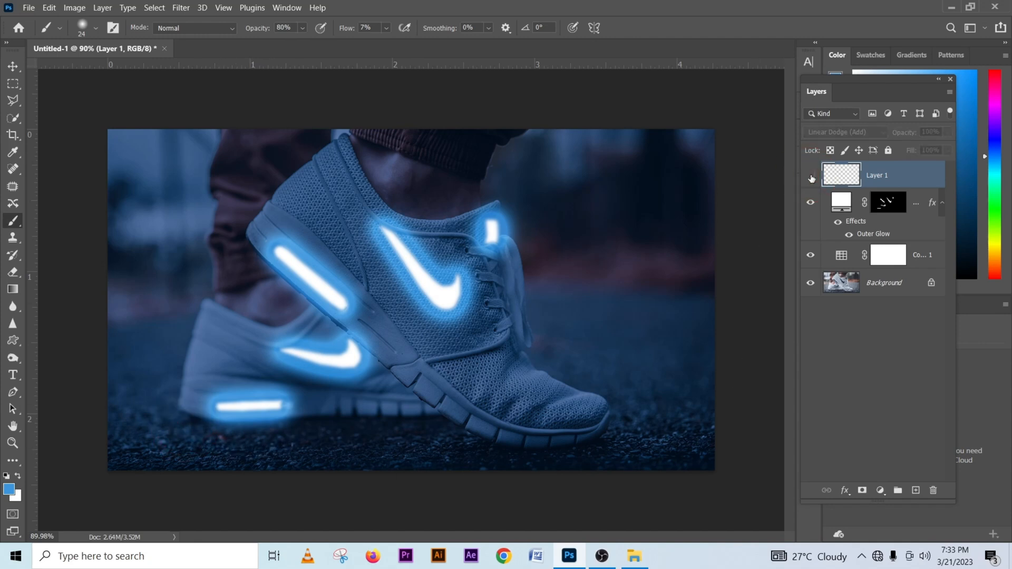
left_click(811, 176)
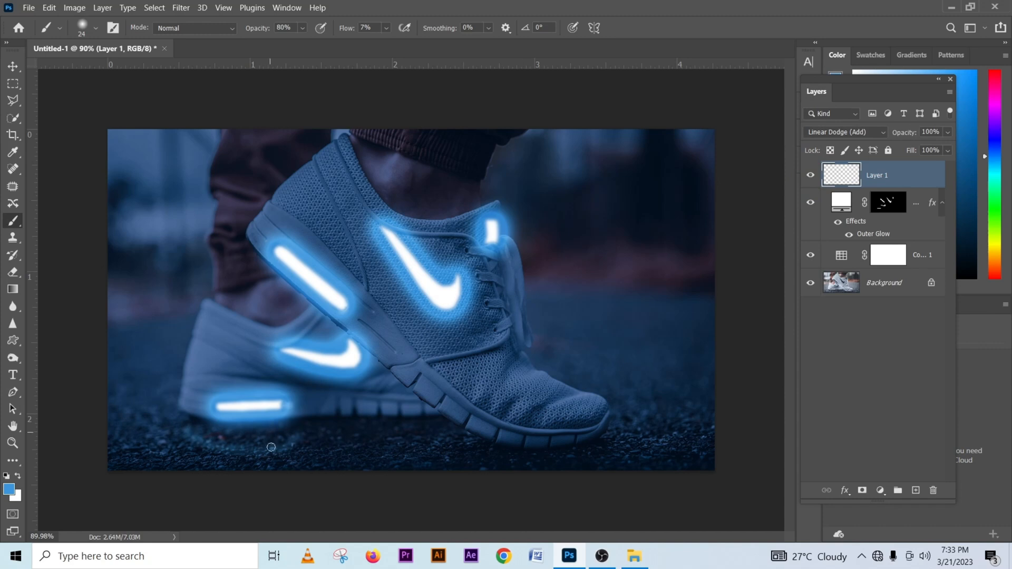
mouse_move(272, 451)
left_mouse_down()
mouse_move(293, 454)
mouse_move(220, 449)
left_mouse_up()
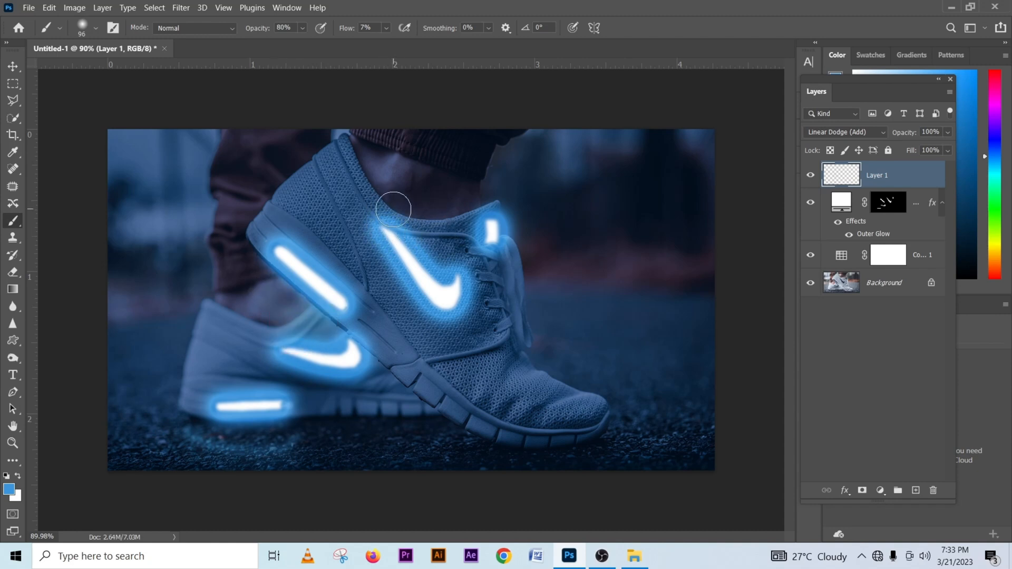
Brush soft blue light onto the ankle above the front swoosh and into the air beside the tongue label, using larger brush sizes.
left_click(399, 200)
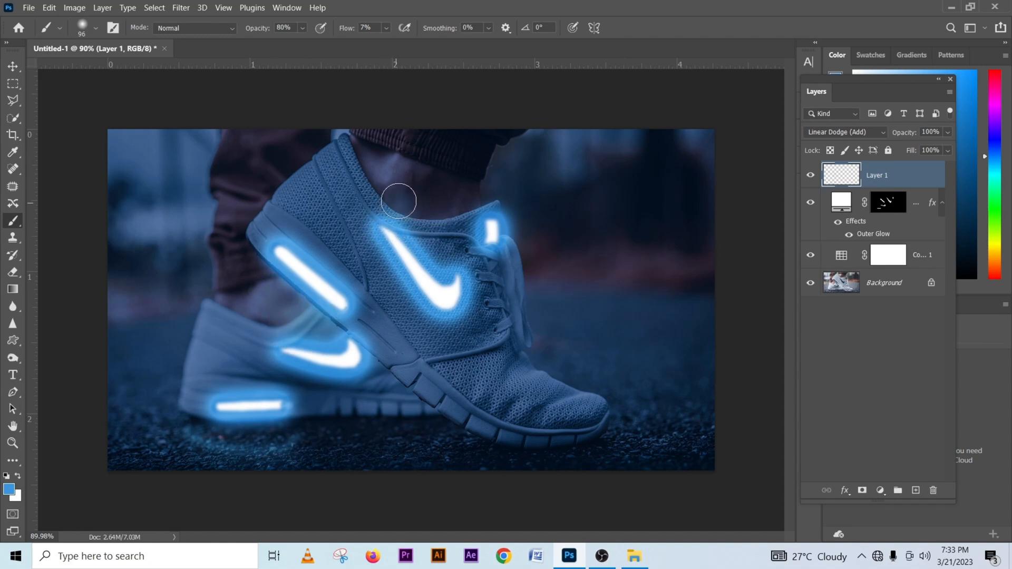
left_click_drag(399, 201, 394, 203)
left_click_drag(521, 215, 533, 213)
left_click(532, 212)
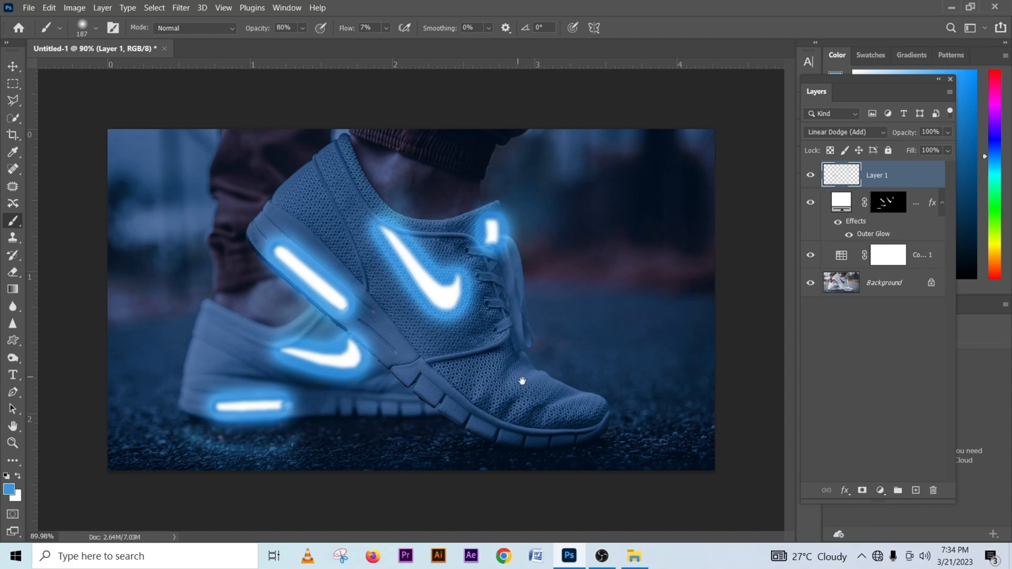
Paint blue light spill around the swooshes and sole windows of both shoes with a 134 px brush.
right_click(479, 328, "alt")
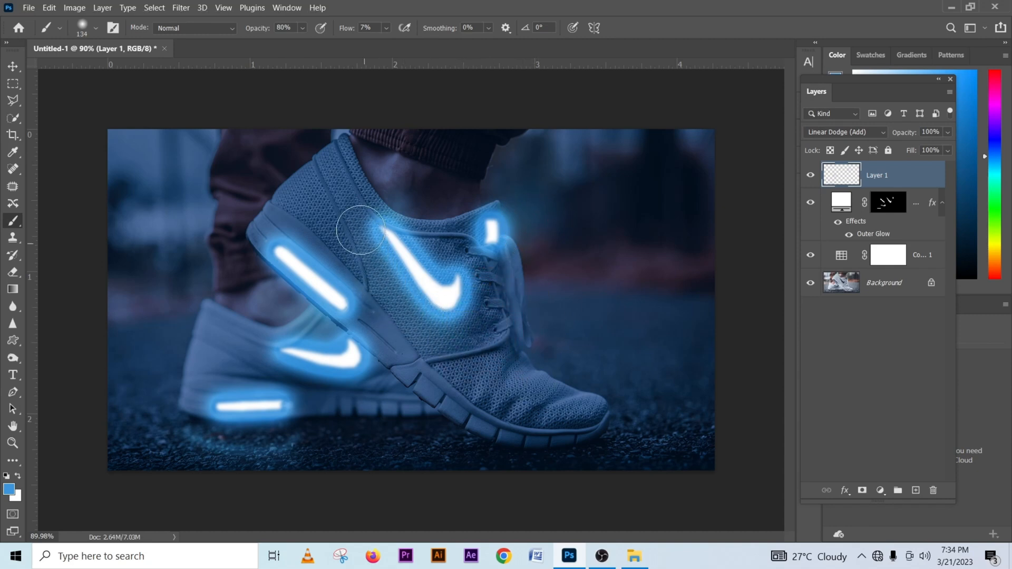
left_click(496, 266)
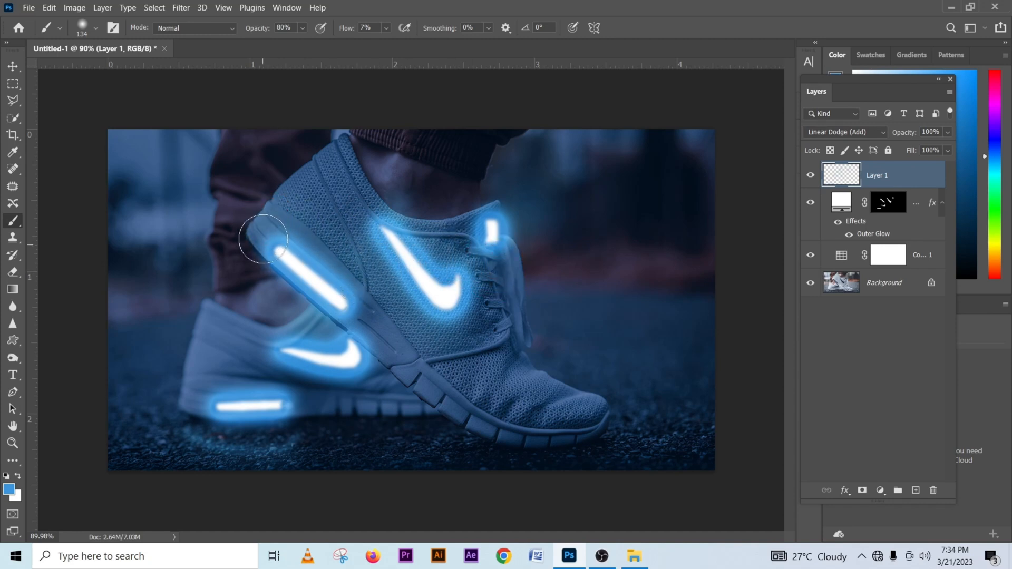
left_click(361, 348)
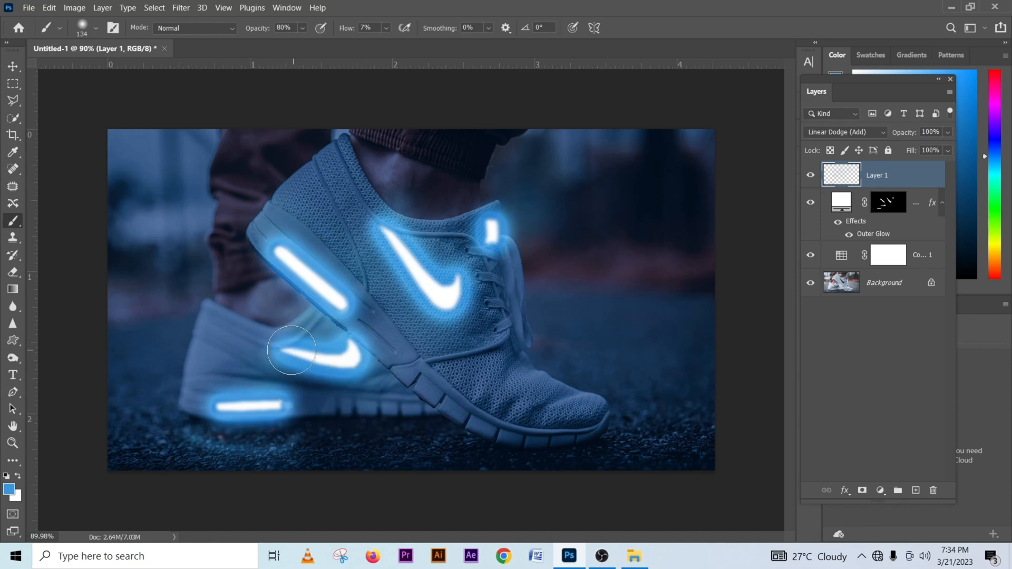
left_click(329, 337)
mouse_move(272, 381)
left_mouse_down()
mouse_move(211, 383)
mouse_move(294, 388)
left_mouse_up()
Compare the image with and without the painted light layer, and lower that layer's opacity to 63%.
scroll(355, 341, "down", 3)
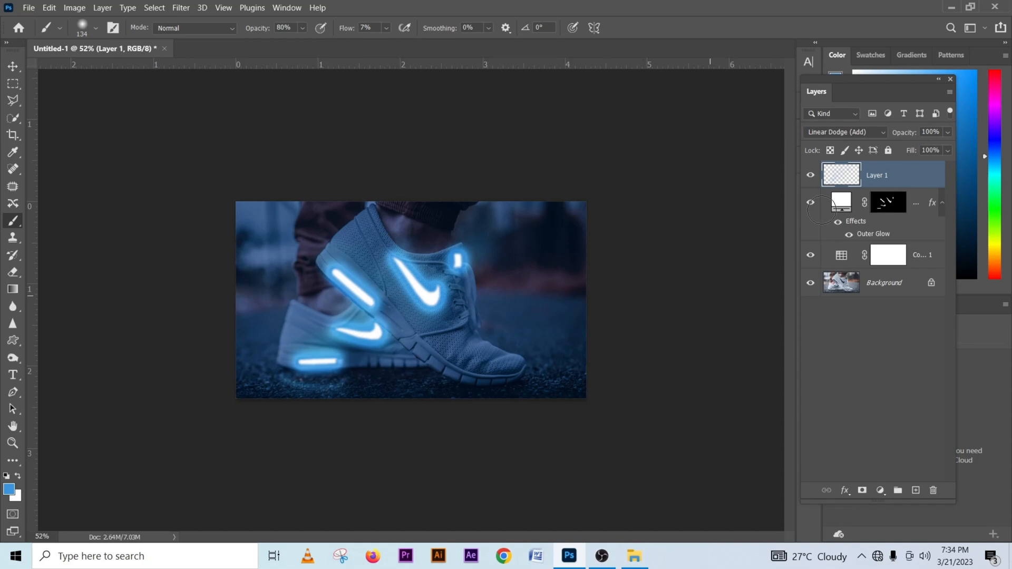
left_click(810, 176)
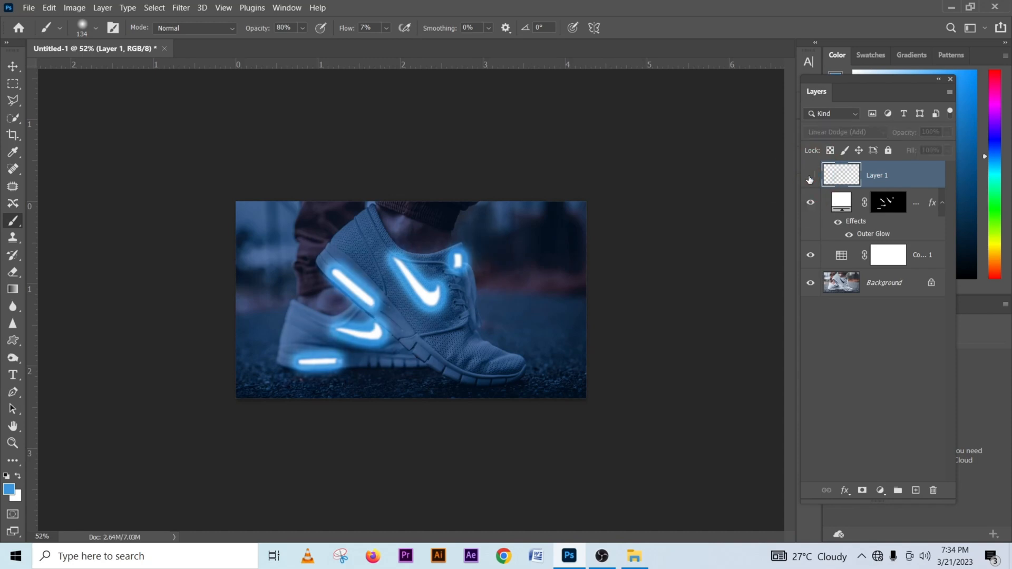
left_click(810, 178)
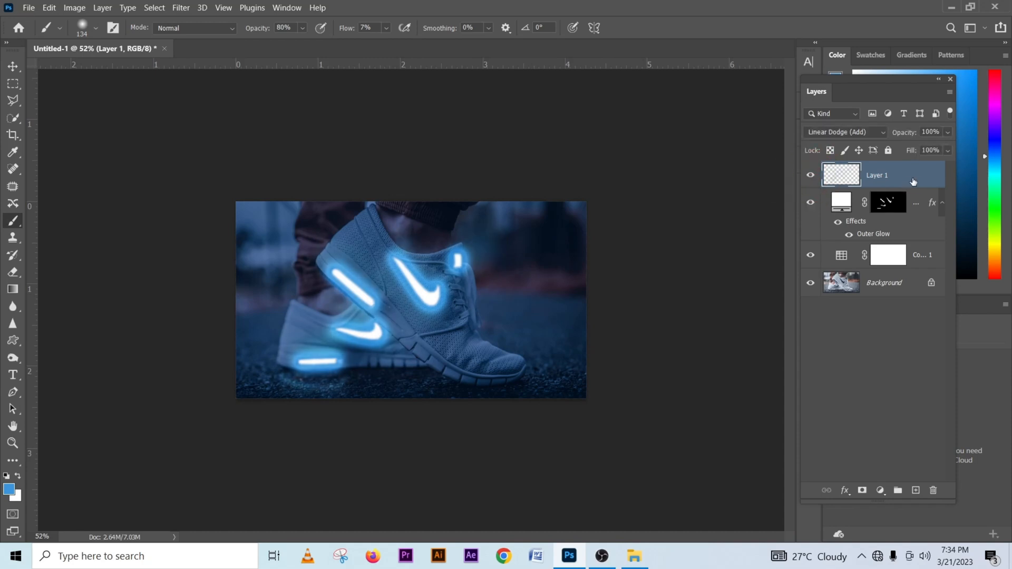
left_click(947, 133)
left_click_drag(926, 149, 924, 148)
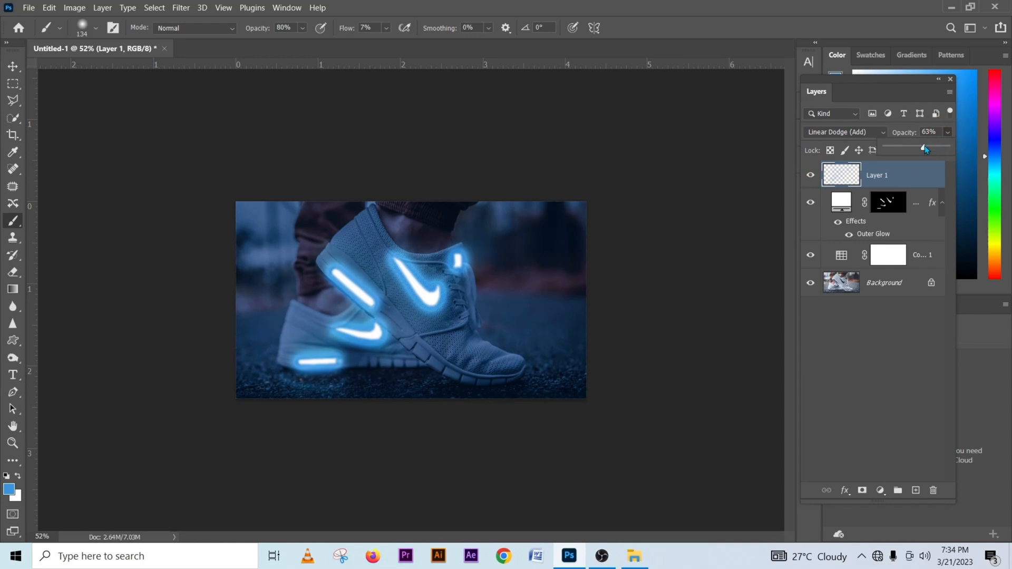
Add a Color Lookup adjustment above the painted light layer using the Fuji ETERNA 250D Fuji 3510 (by Adobe).cube 3D LUT.
left_click(880, 490)
left_click(912, 417)
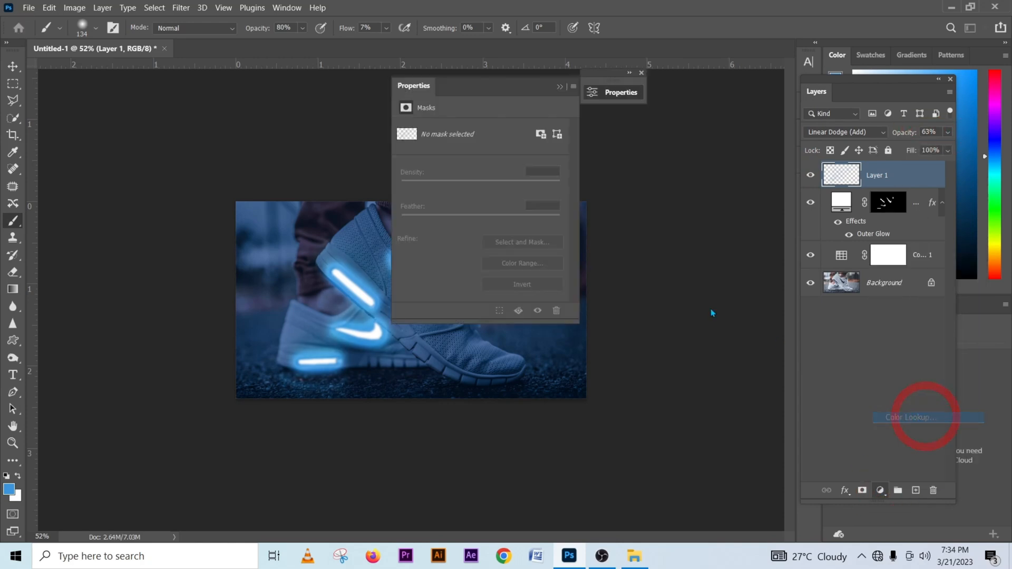
left_click(629, 73)
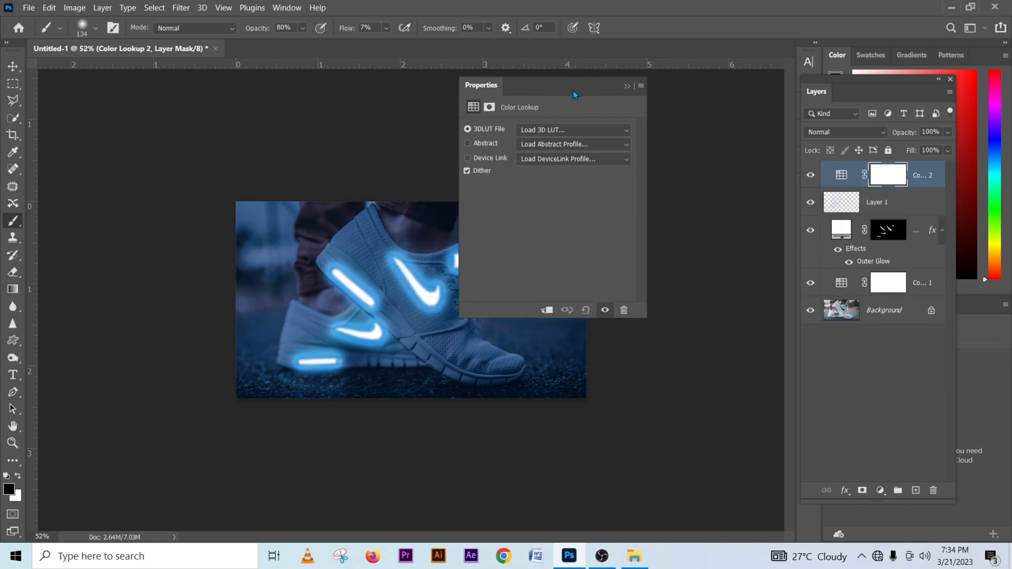
left_click_drag(573, 89, 611, 89)
left_click(607, 130)
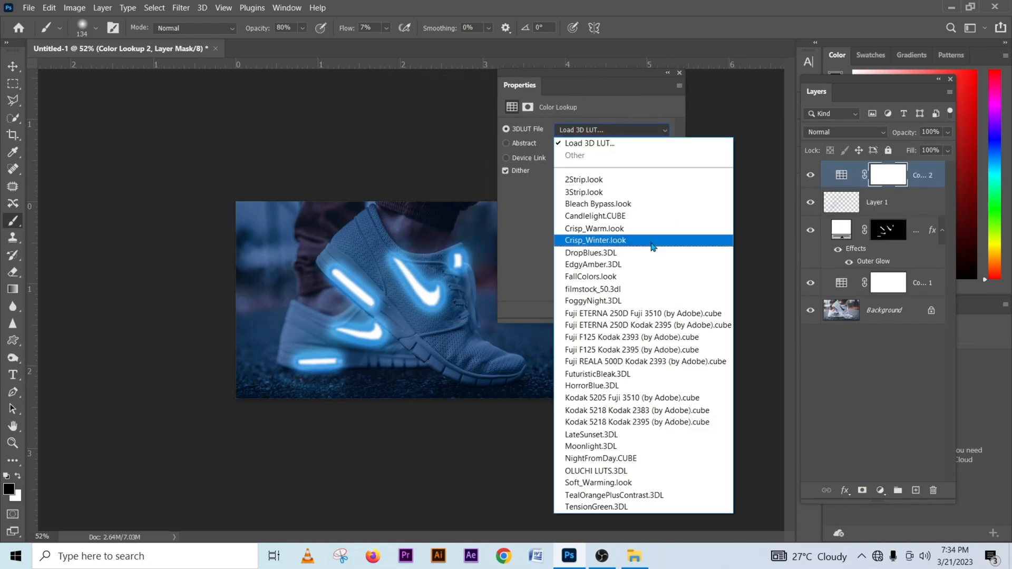
left_click(628, 302)
key("Down")
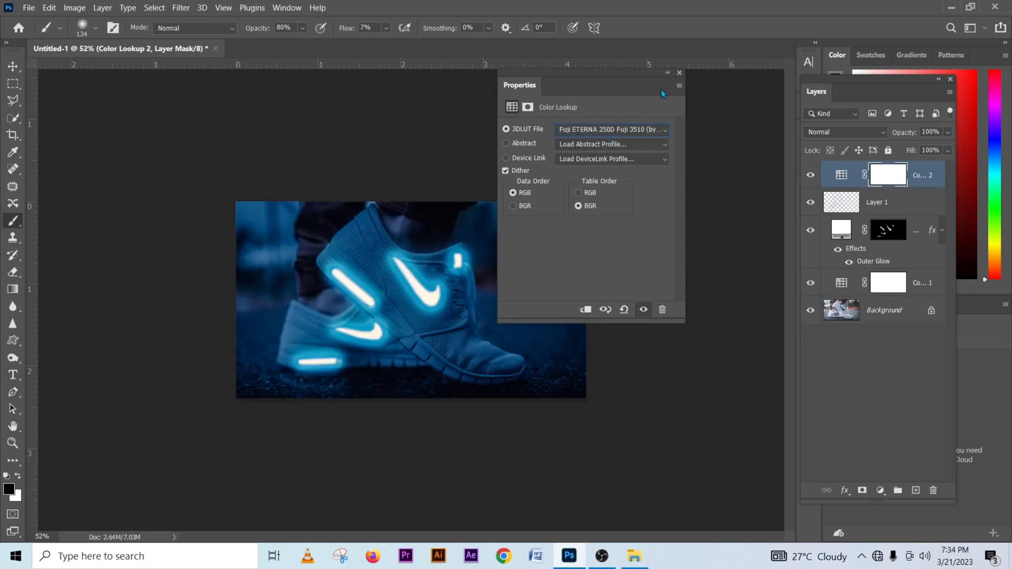
left_click(679, 72)
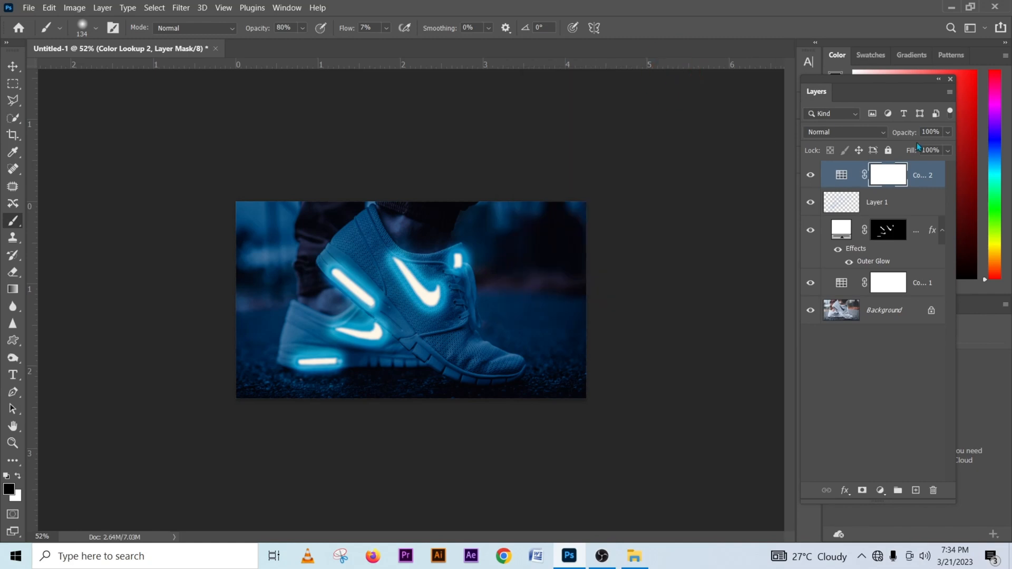
Lower the new Color Lookup layer's opacity to 64% and check its effect on the image.
left_click(947, 132)
left_click_drag(932, 146, 927, 151)
left_click(813, 176)
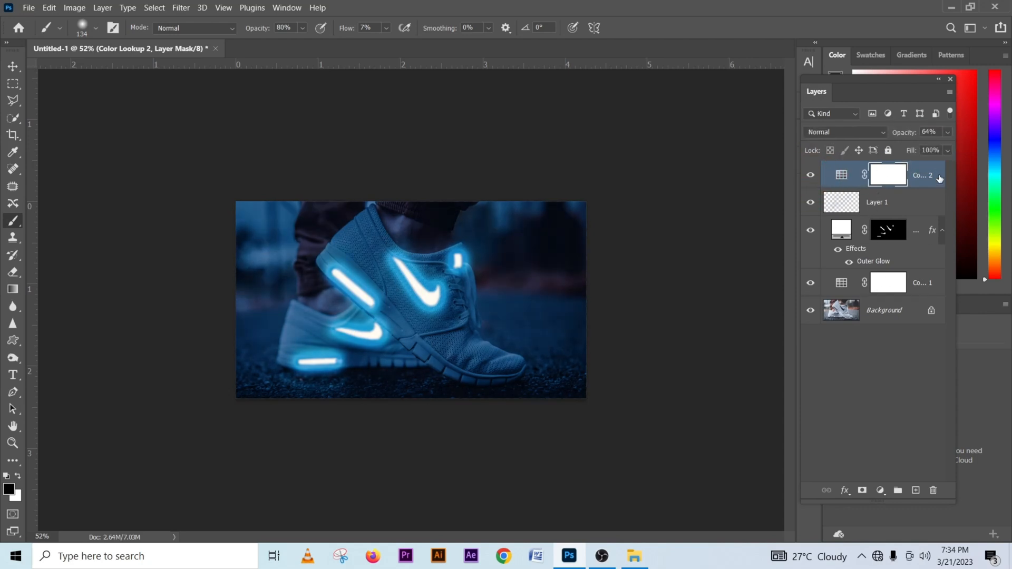
Group all layers above the Background, from the upper Color Lookup down to the lower one.
key("ctrl+2")
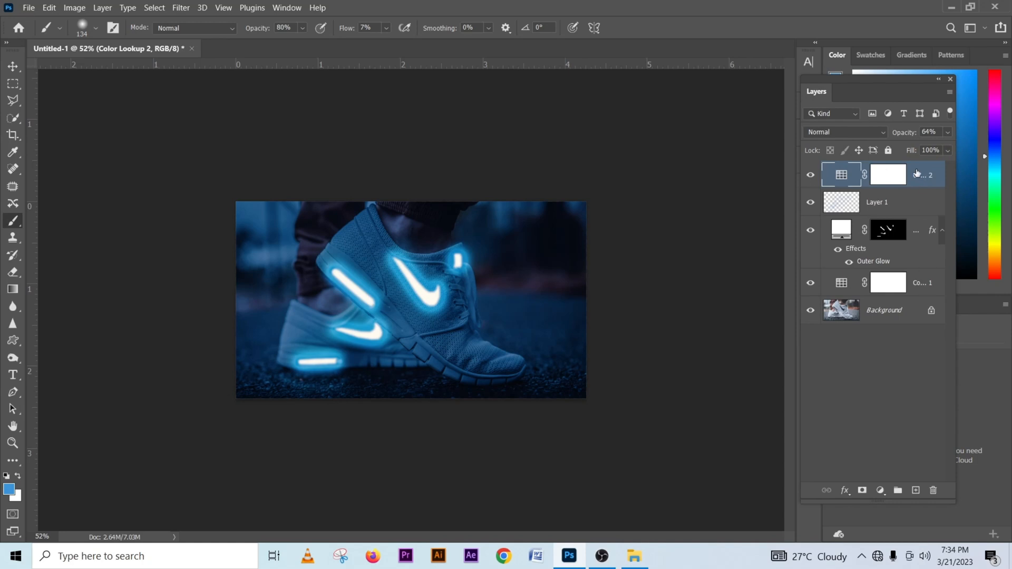
left_click(931, 293, "shift")
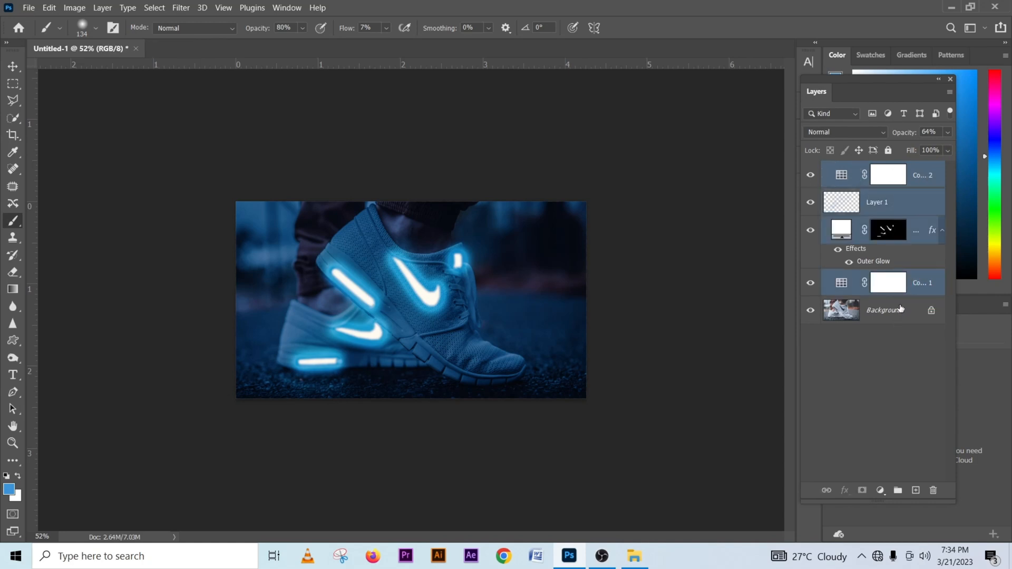
key("ctrl+g")
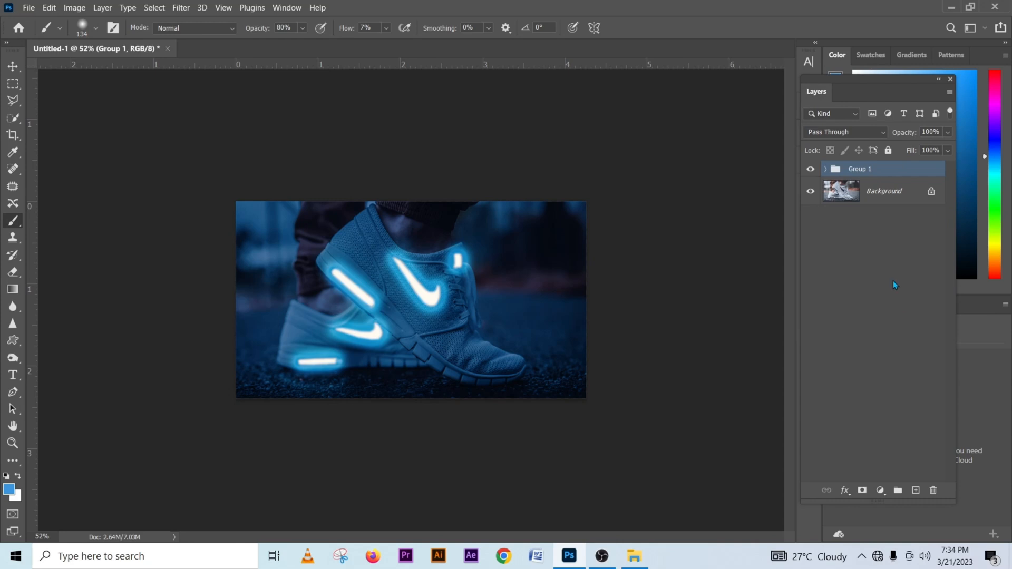
Compare the finished neon effect with the original photo by hiding and showing the whole group.
left_click(811, 169)
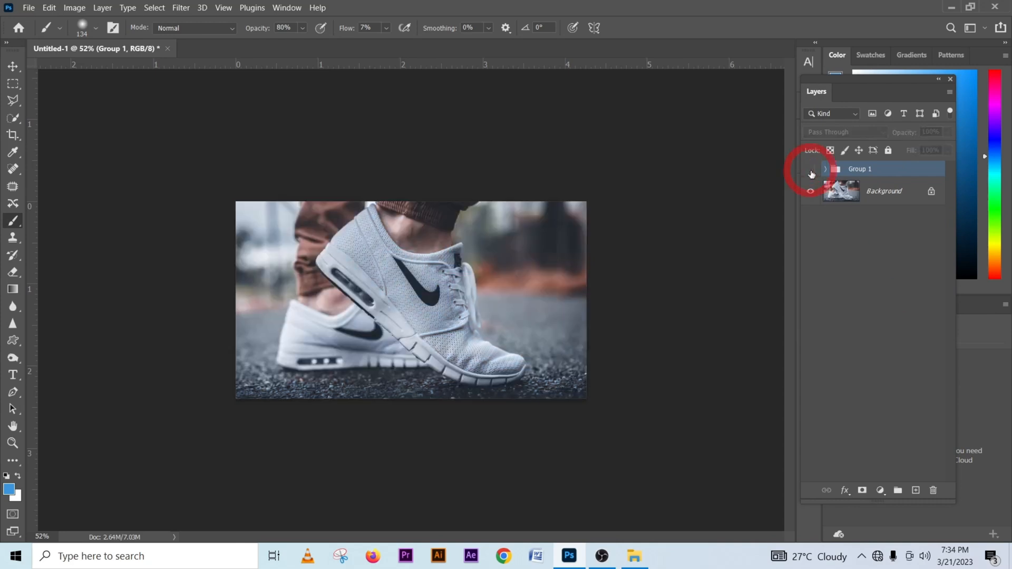
left_click(812, 169)
left_click(812, 169)
left_click(811, 171)
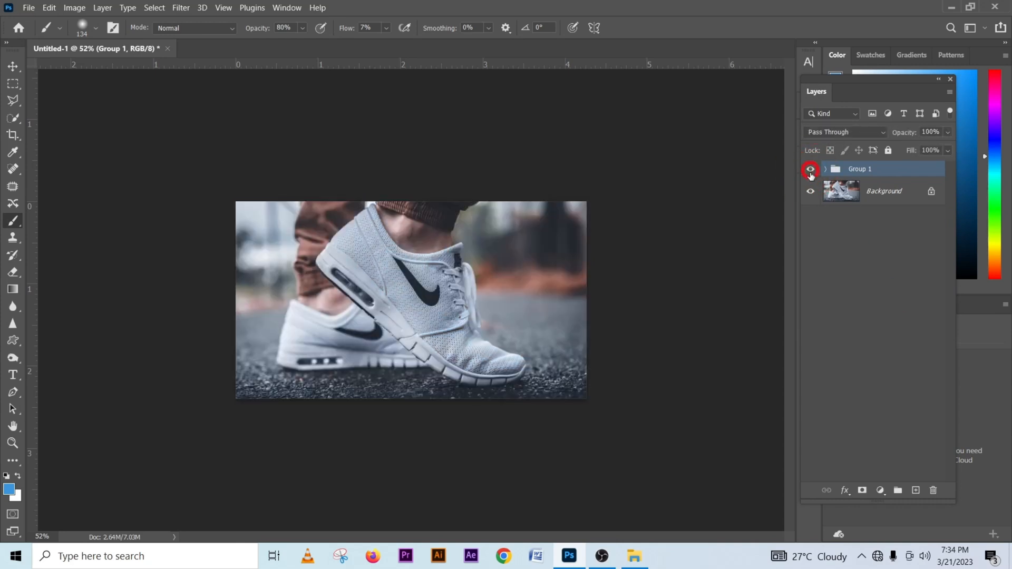
left_click(812, 171)
Expand the group and compare the image with and without the neon glow layer.
left_click(826, 169)
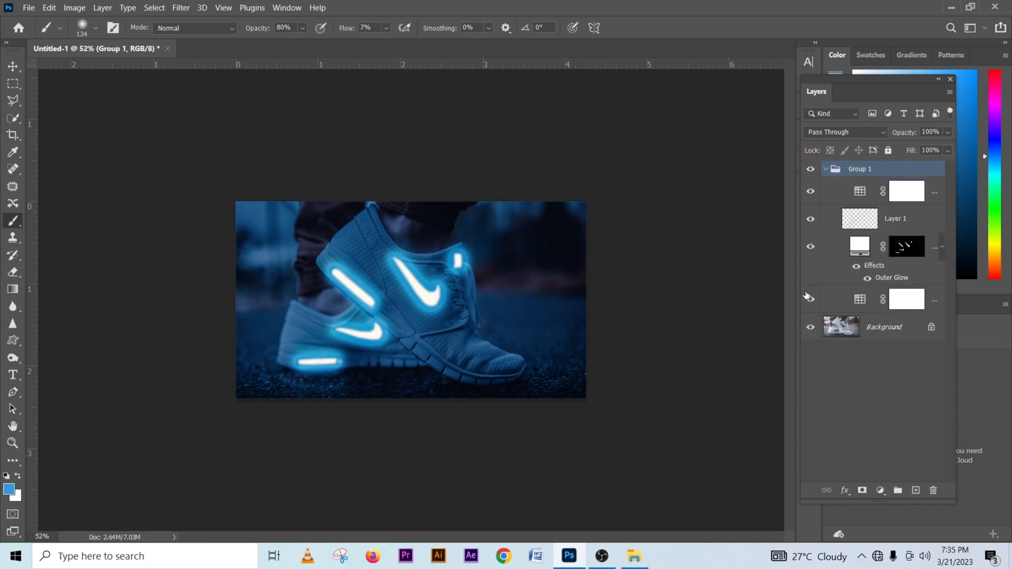
left_click(813, 248)
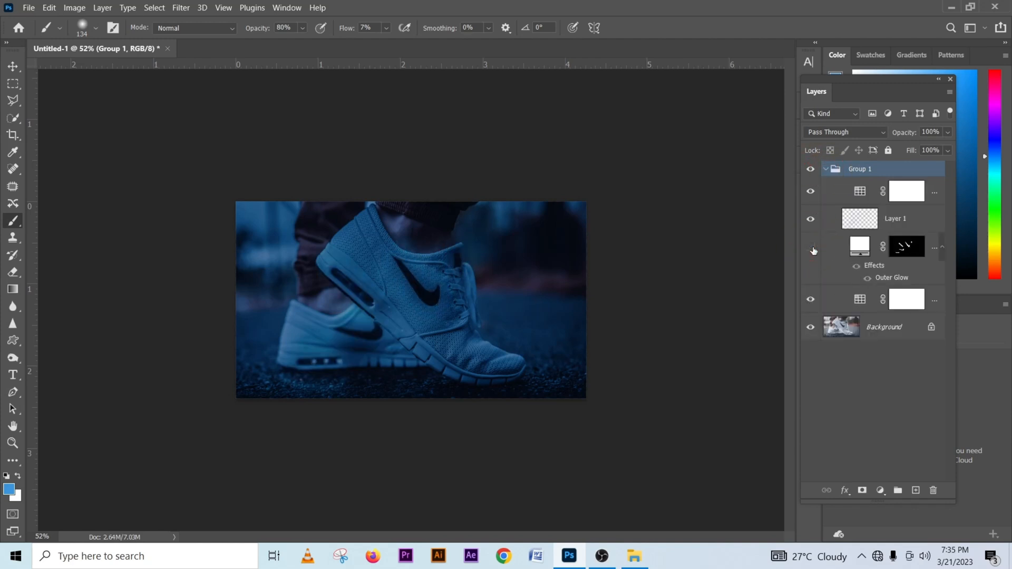
left_click(812, 248)
left_click(812, 248)
left_click(812, 248)
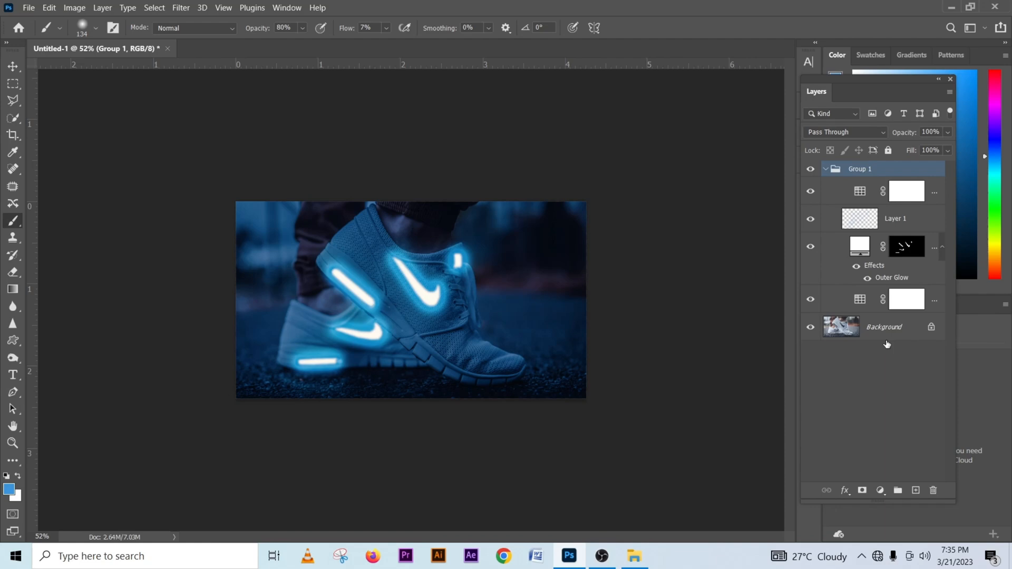
left_click(602, 557)
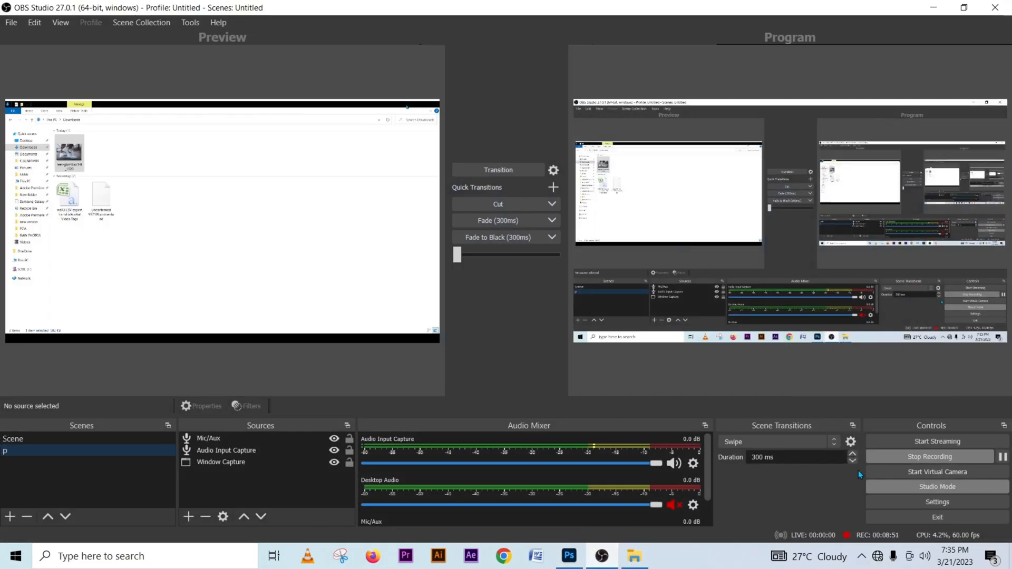